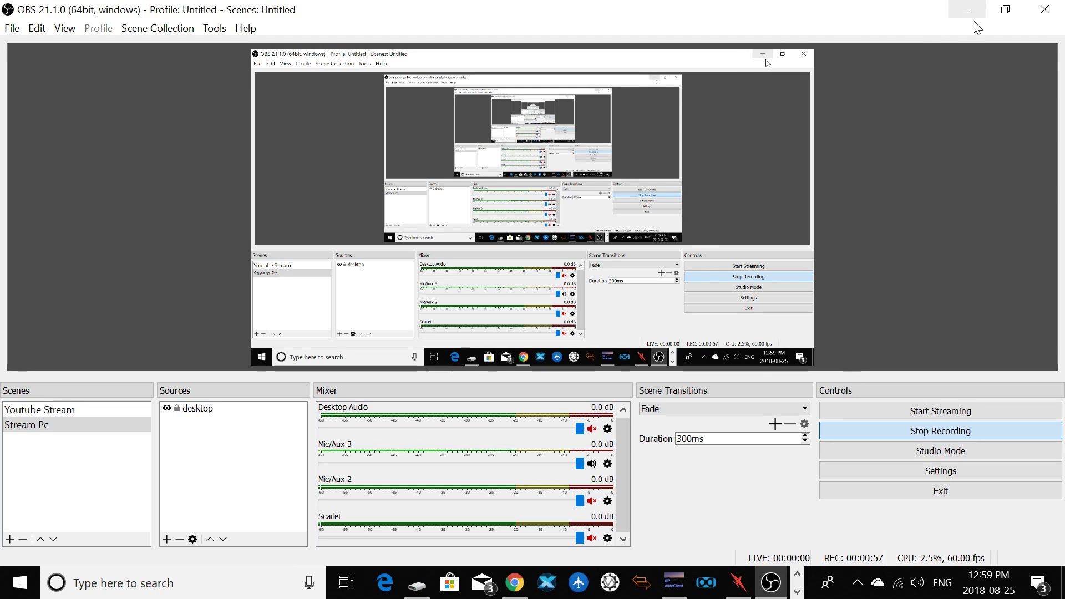
# Bring the BeneOverlay GitHub repository page in Chrome to the front.
pyautogui.click(515, 582)
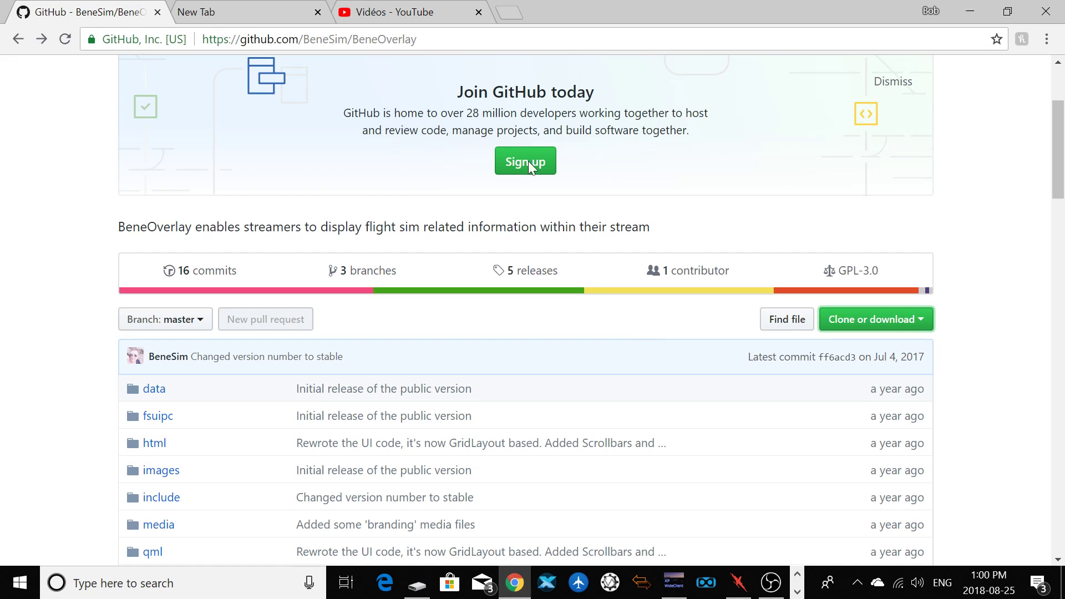
# Search the web for beneoverlay and open the BeneOverlay GitHub repository.
pyautogui.moveTo(419, 39); pyautogui.dragTo(362, 38)
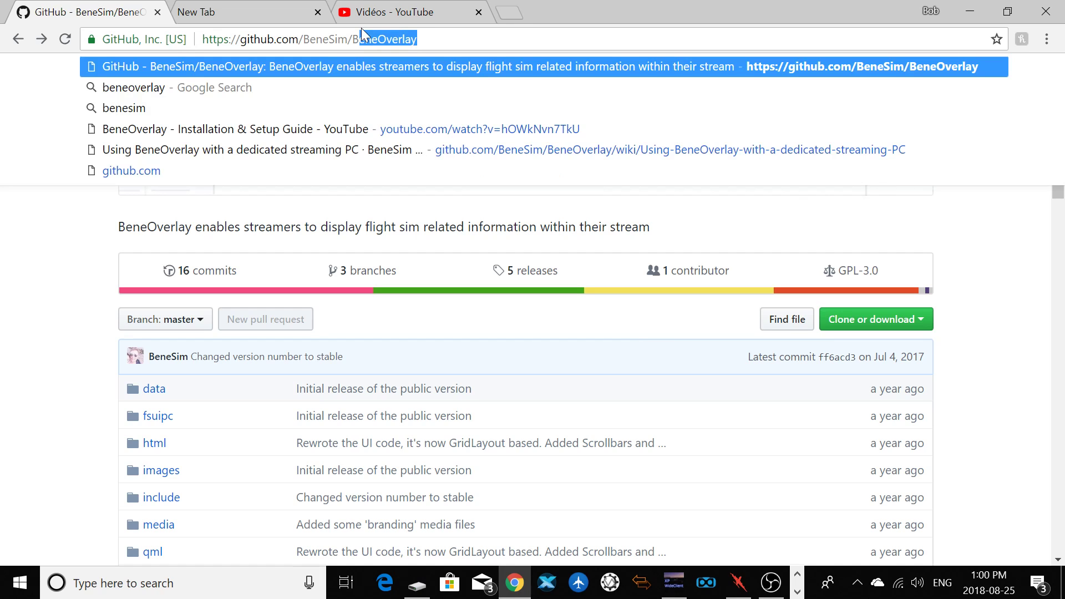
pyautogui.click(224, 90)
pyautogui.scroll(-8, 716, 444)
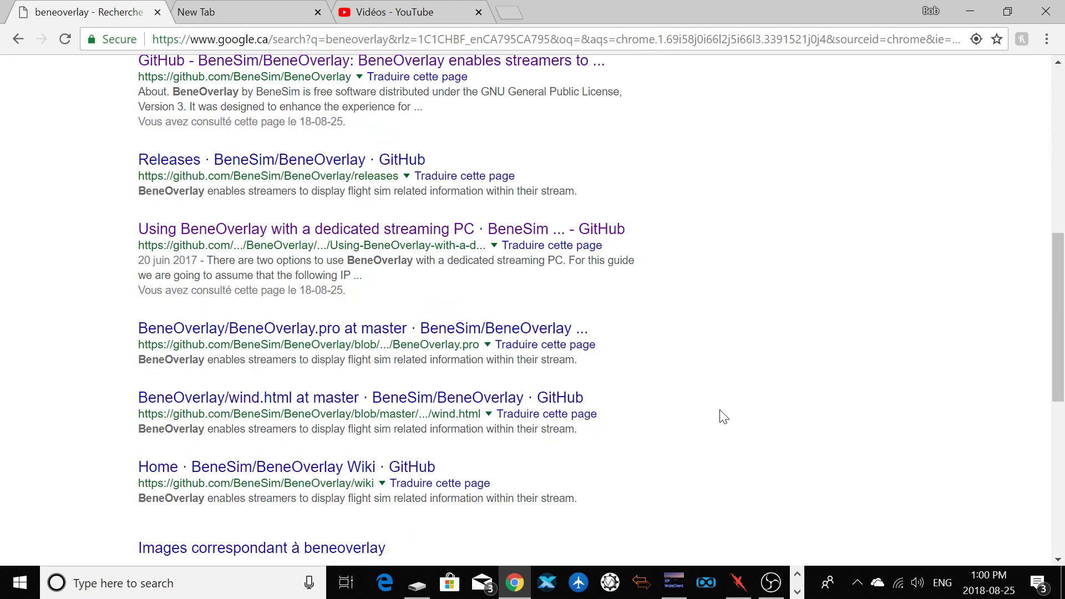
pyautogui.scroll(3, 260, 210)
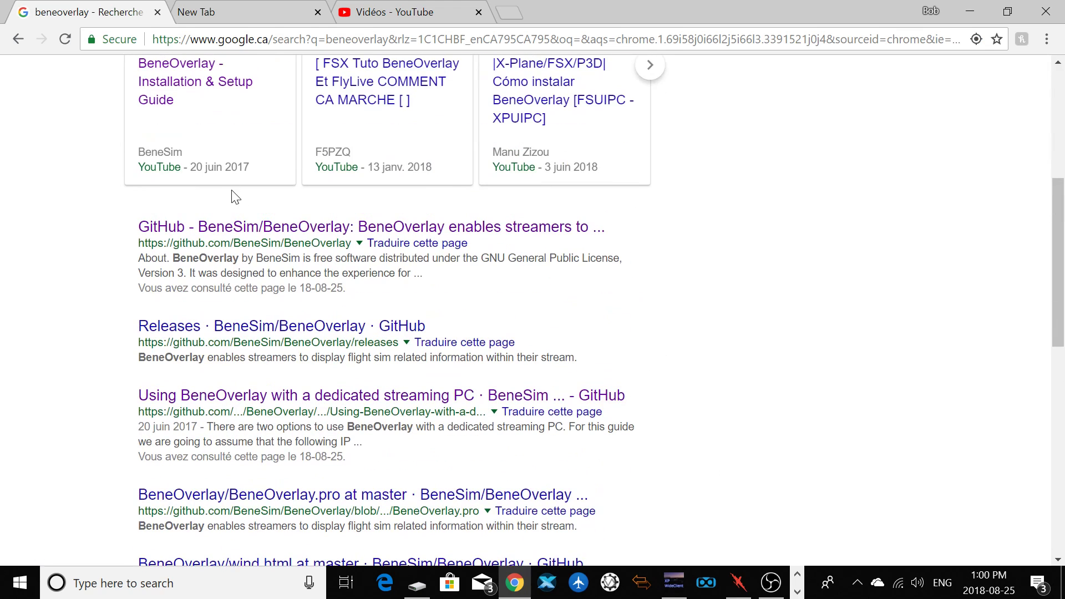
pyautogui.click(241, 235)
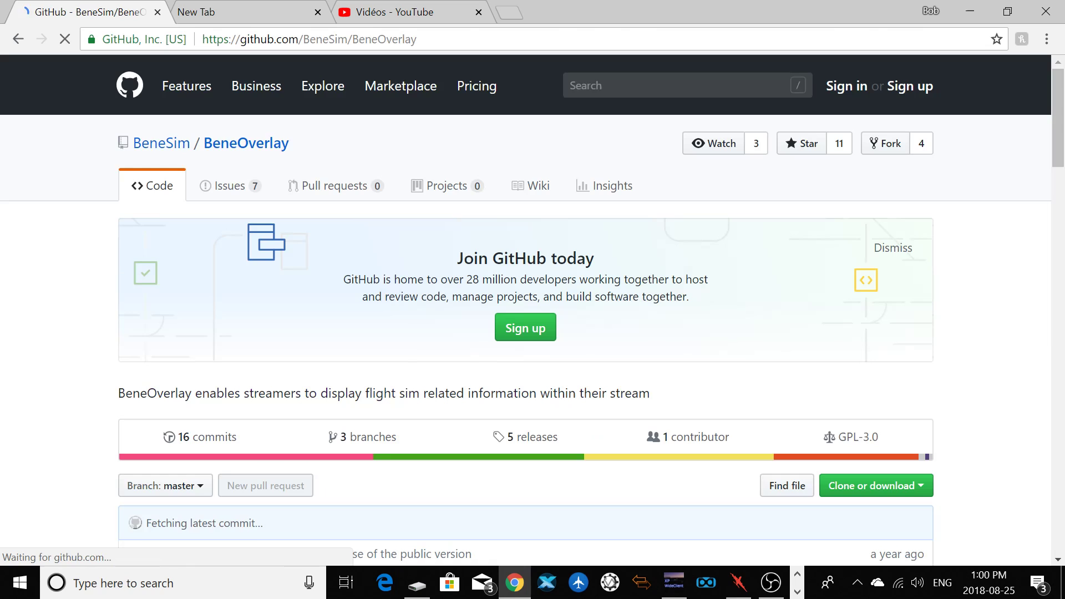
pyautogui.scroll(-3, 861, 400)
pyautogui.scroll(1, 899, 389)
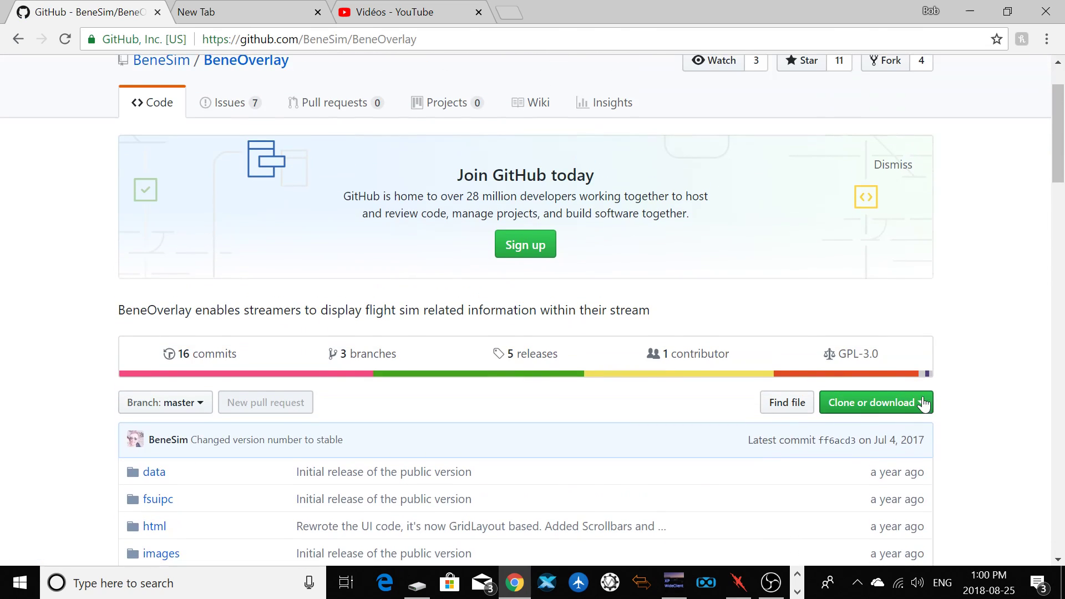
# Review the repository's Clone or download ZIP options, then close them.
pyautogui.click(916, 402)
pyautogui.scroll(-1, 921, 452)
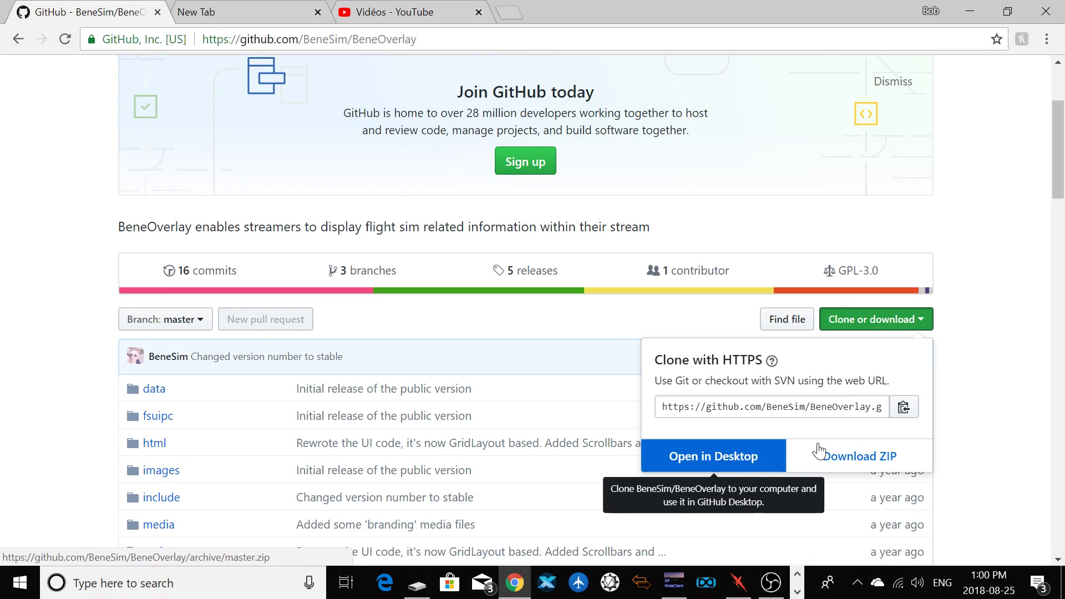
pyautogui.click(967, 145)
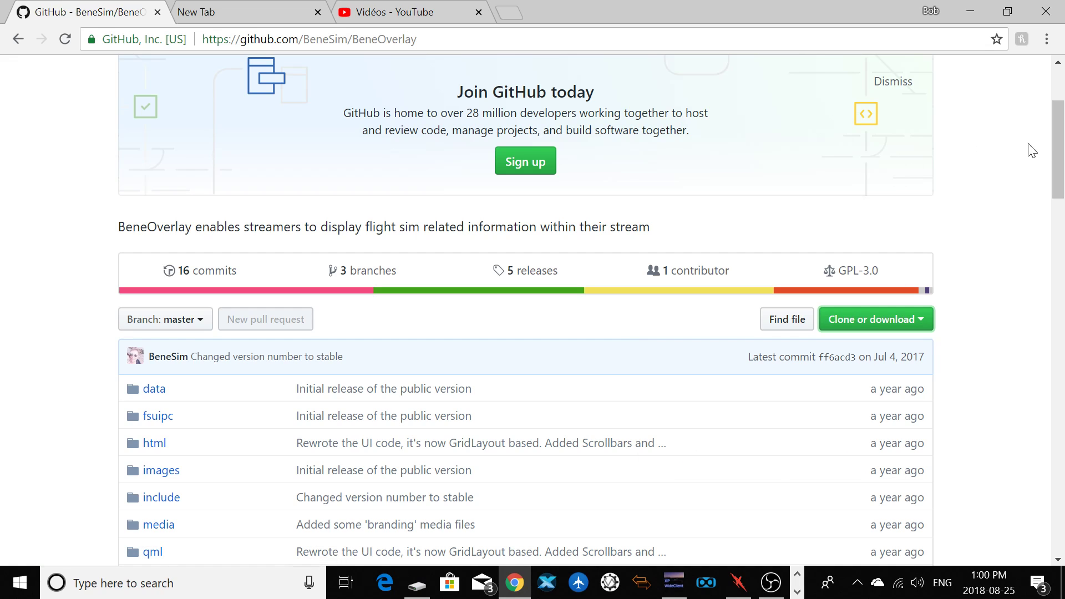
pyautogui.scroll(1, 1060, 134)
pyautogui.scroll(1, 1061, 118)
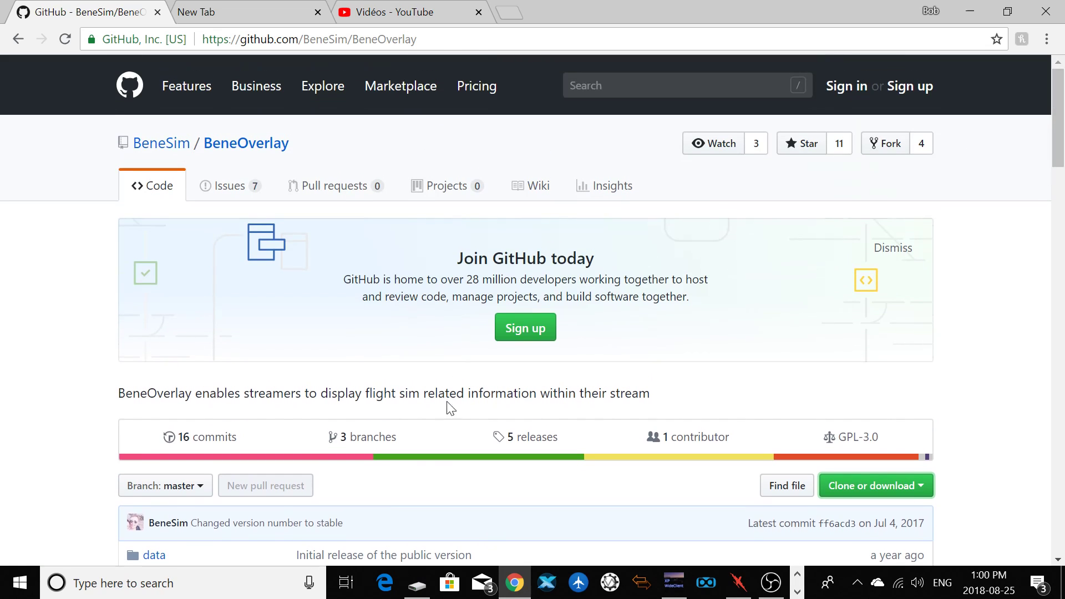
# On ORTHO4XP (D:), open BeneOverlay\html to view the widget pages, then return to BeneOverlay.
pyautogui.click(415, 588)
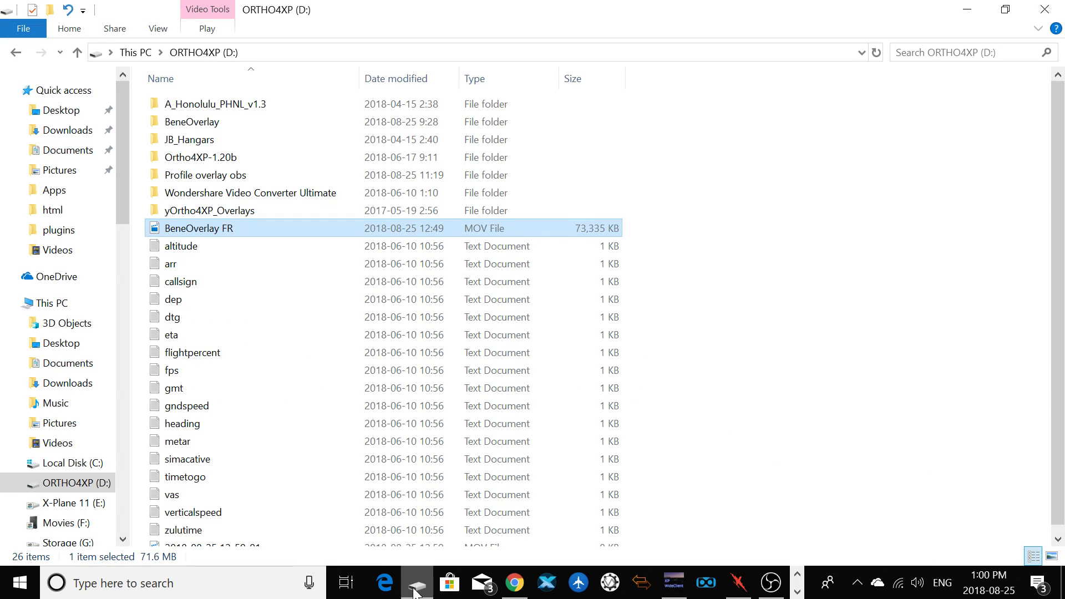
pyautogui.click(89, 488)
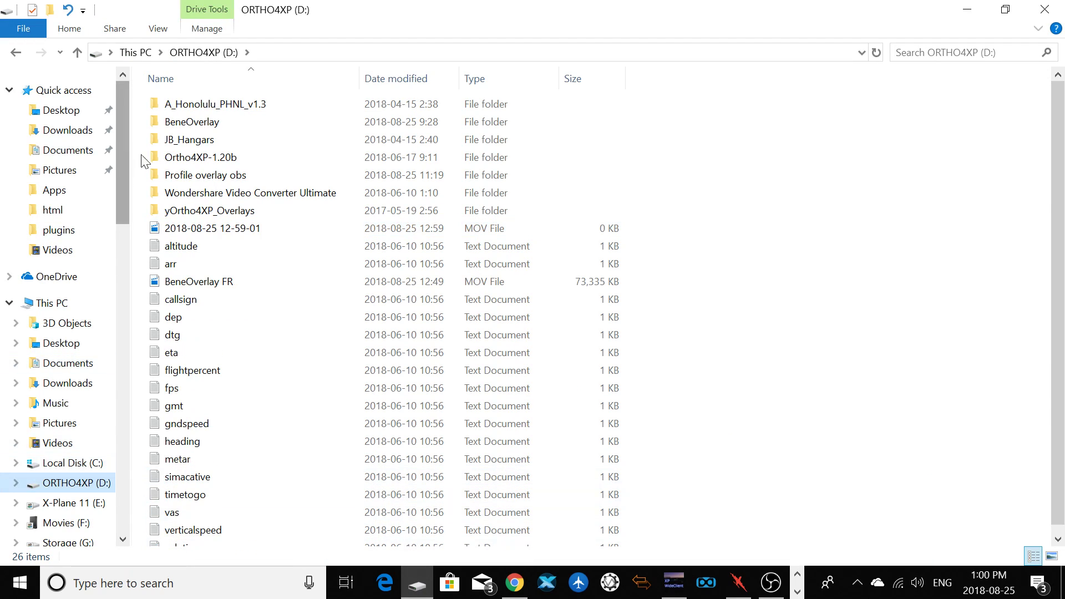
pyautogui.click(187, 121)
pyautogui.doubleClick(187, 121)
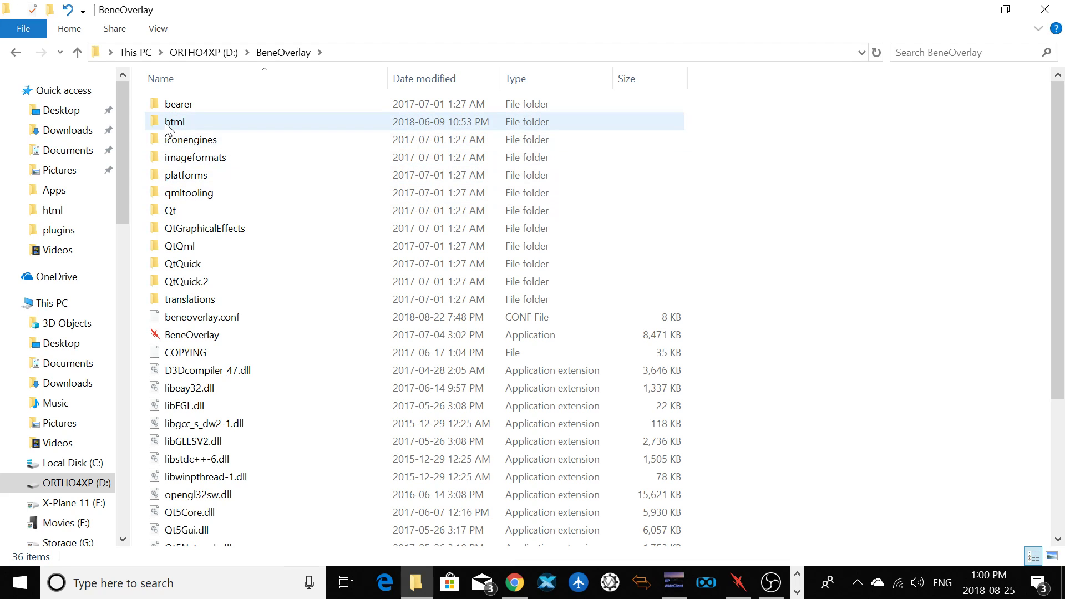
pyautogui.click(164, 120)
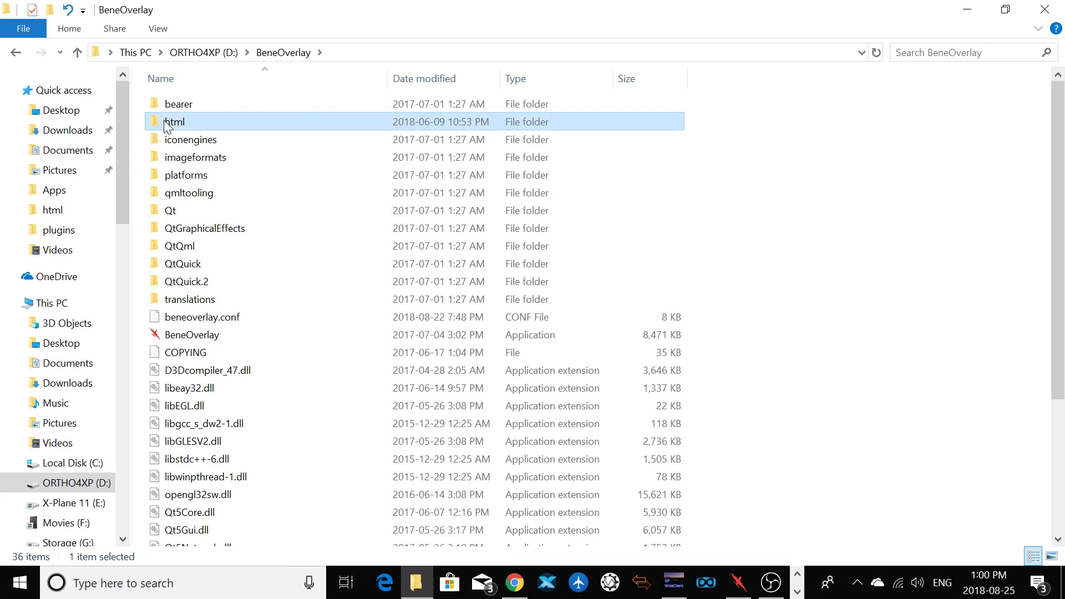
pyautogui.doubleClick(164, 121)
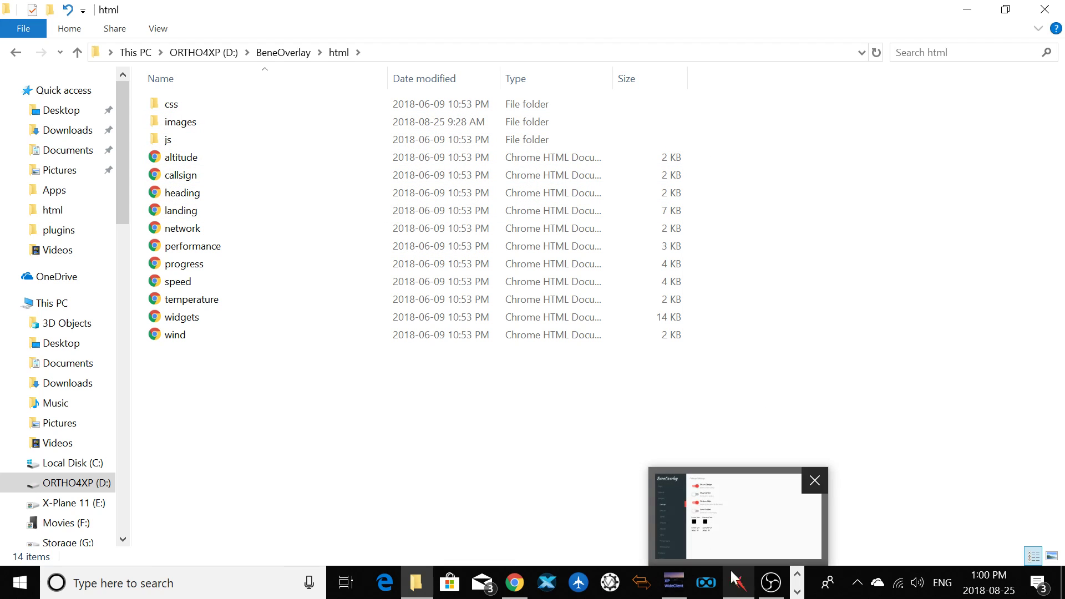
pyautogui.click(79, 52)
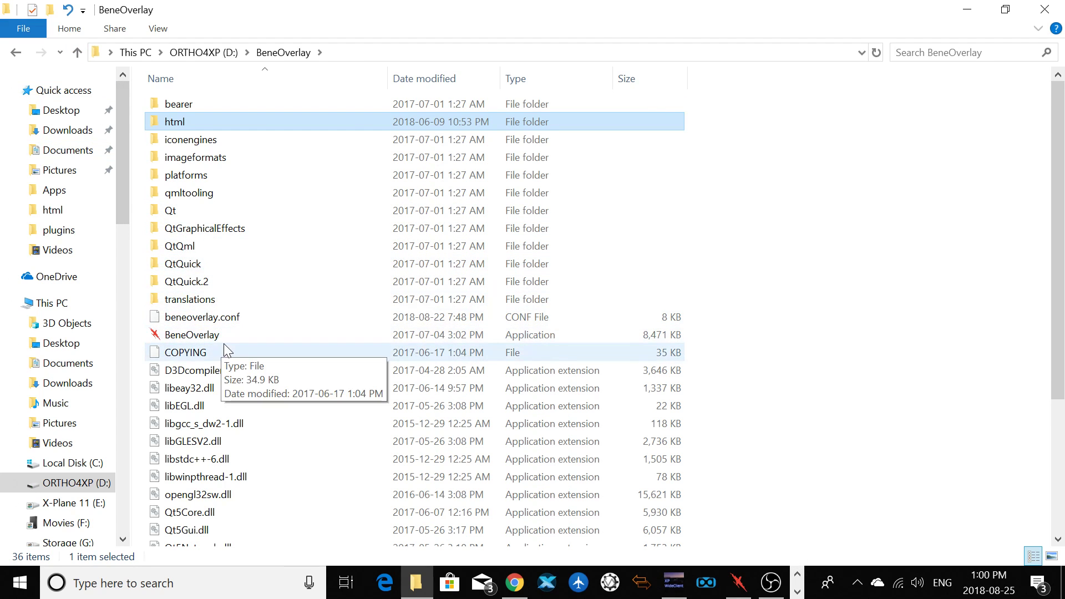
# Show BeneOverlay's Flight Settings for the CYND–CYHU Canadian Xpress 127 flight.
pyautogui.click(753, 593)
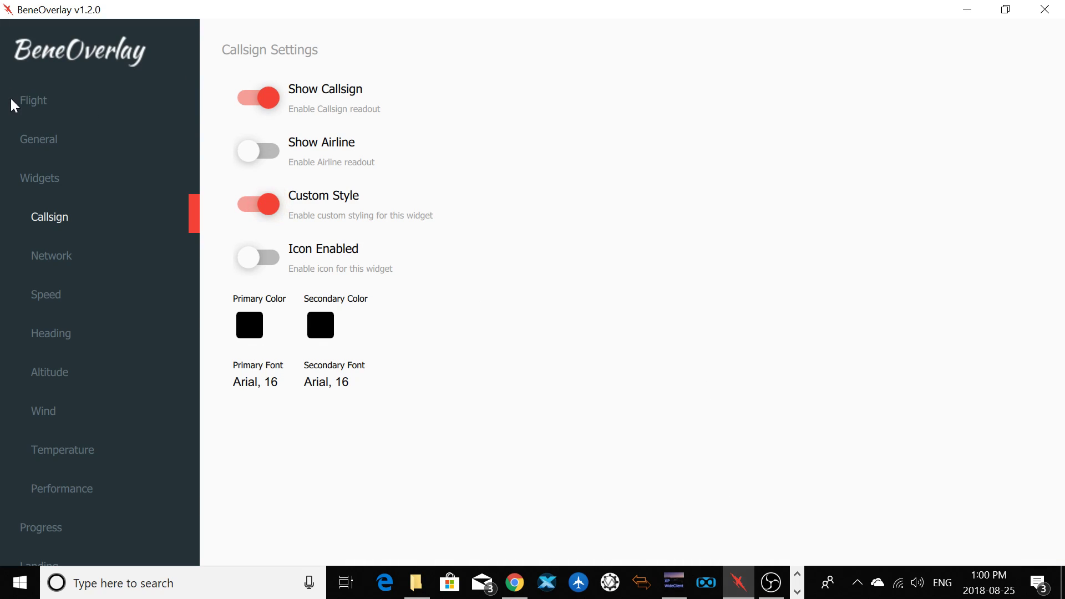
pyautogui.click(25, 103)
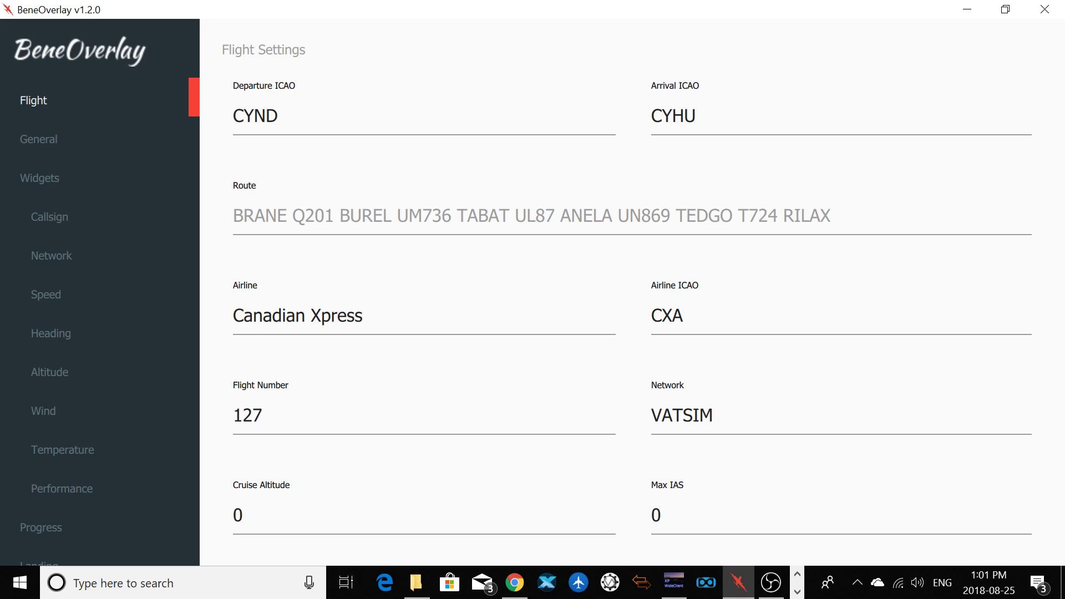
pyautogui.click(234, 215)
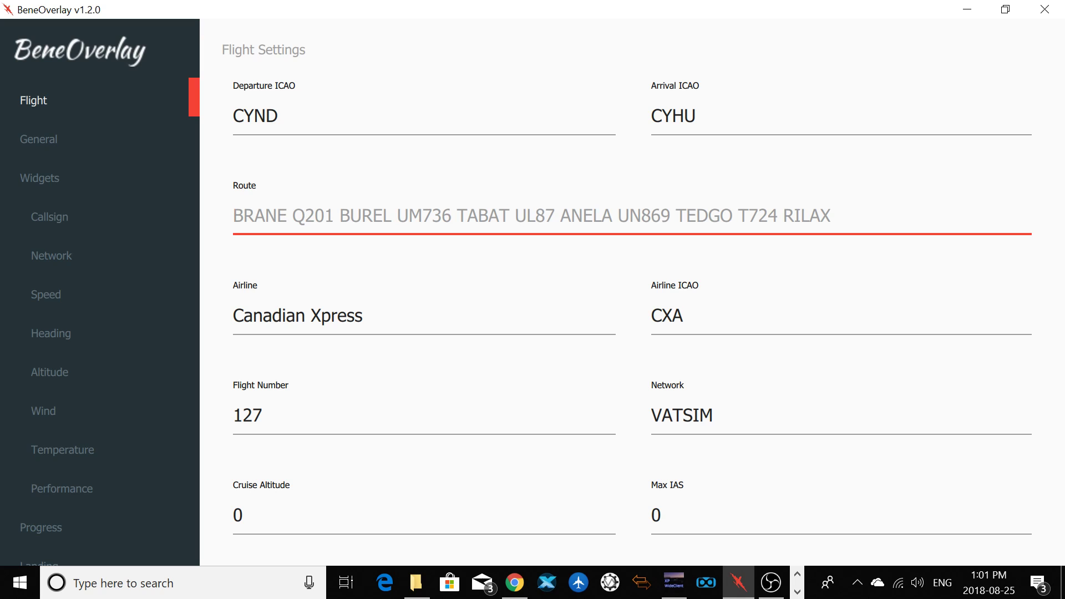
pyautogui.write('DDD')
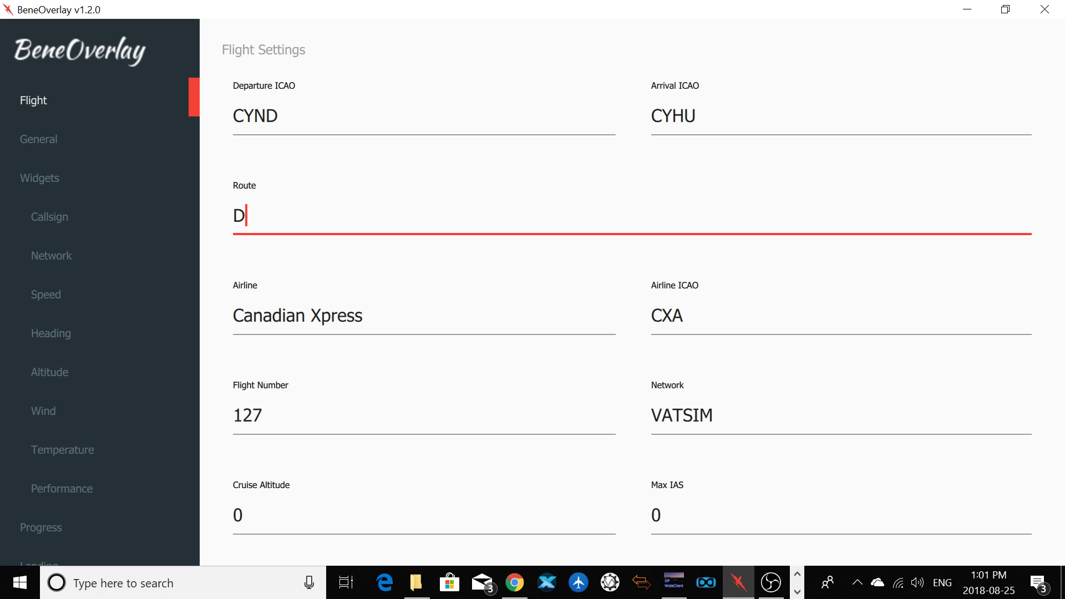
pyautogui.press('BackSpace')
pyautogui.press('BackSpace')
pyautogui.press('BackSpace')
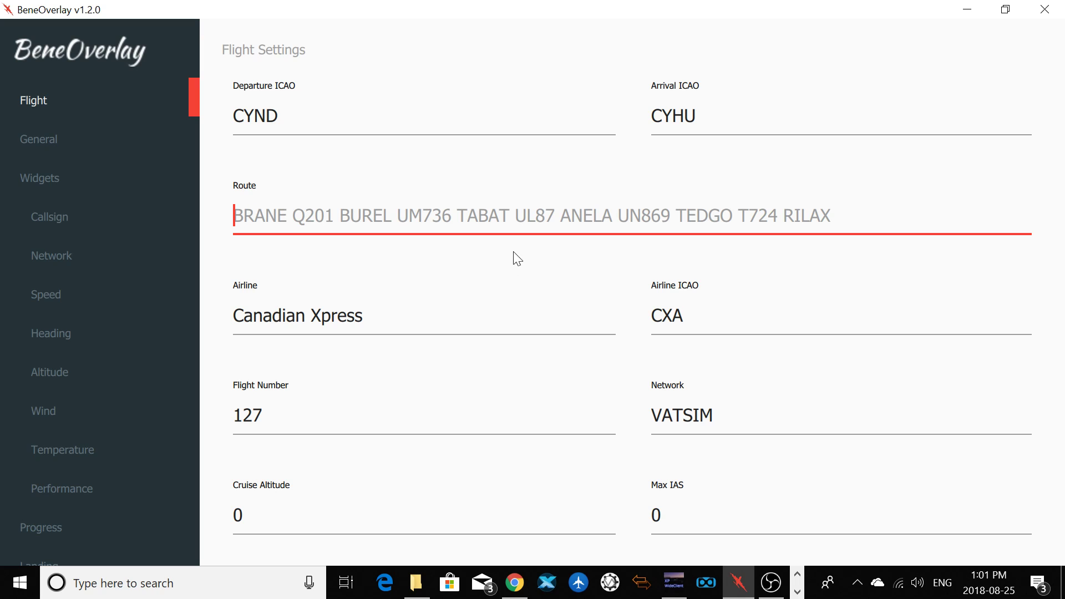
pyautogui.press('Tab')
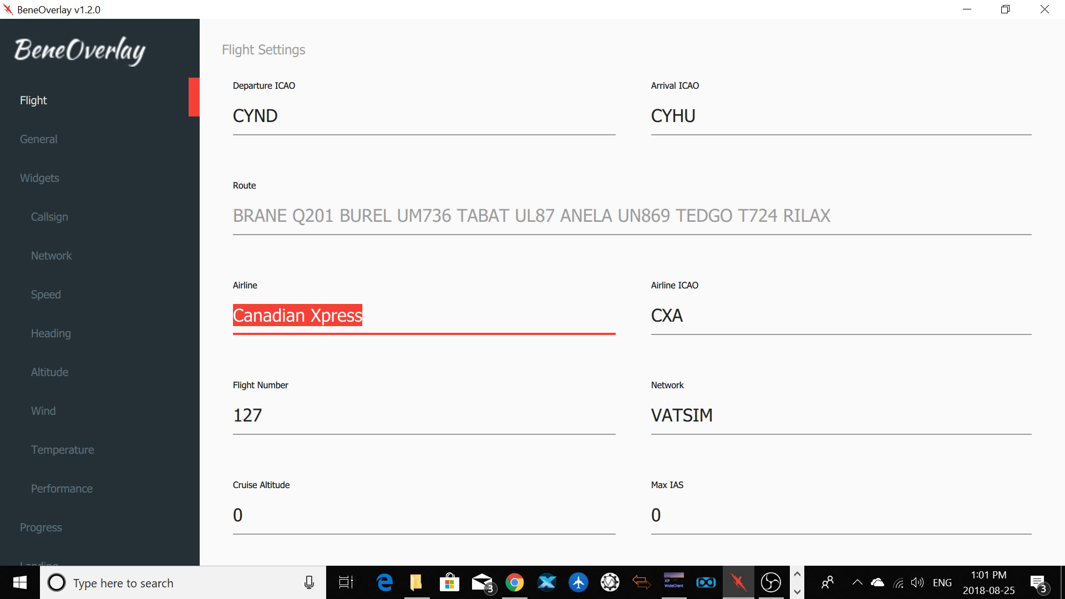
pyautogui.click(363, 316)
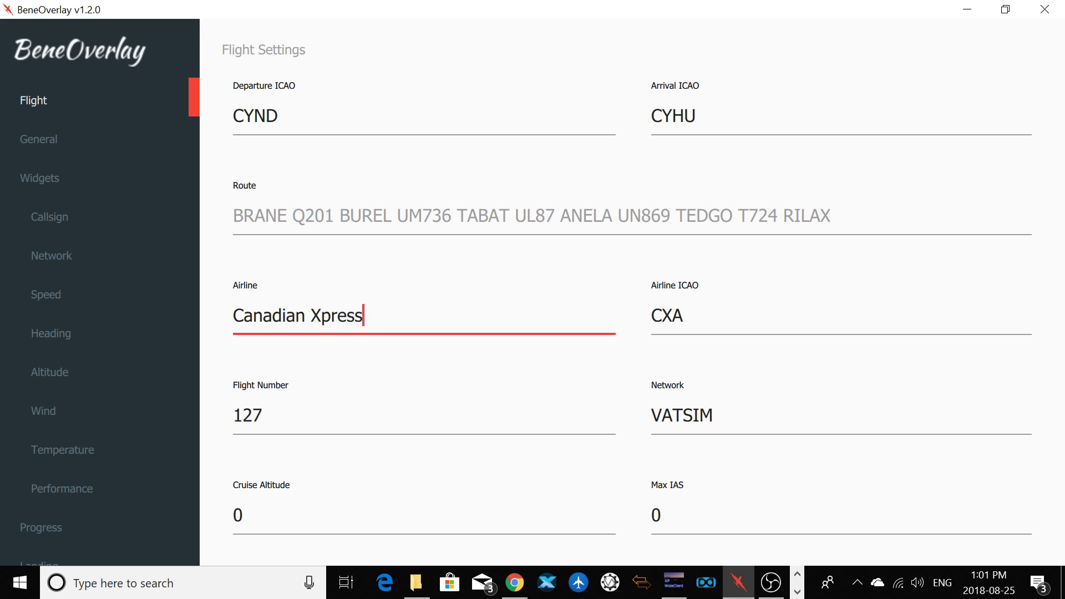
pyautogui.press('Tab')
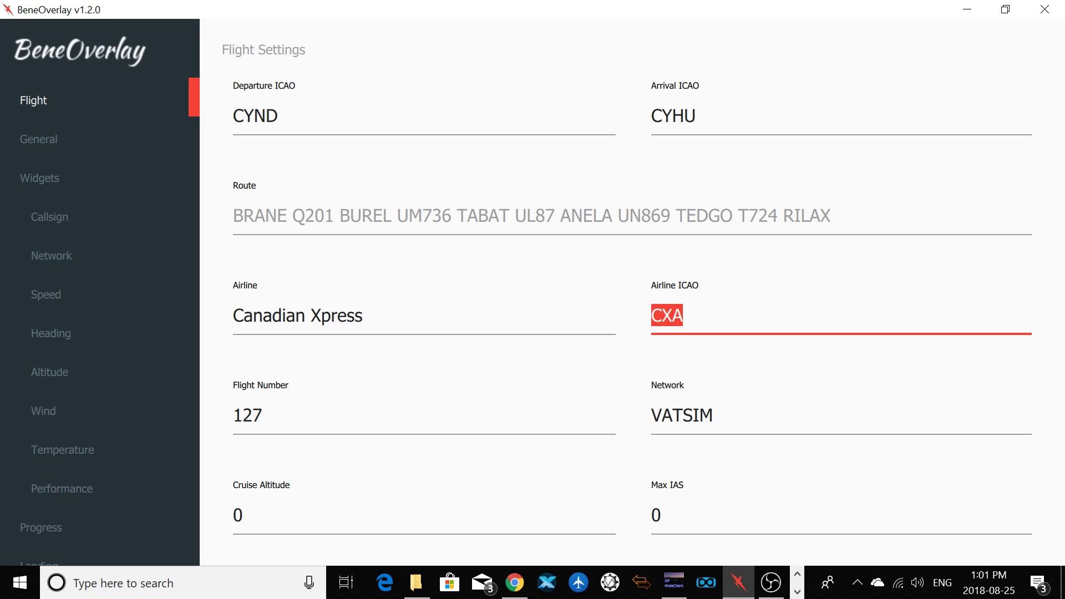
pyautogui.press('Tab')
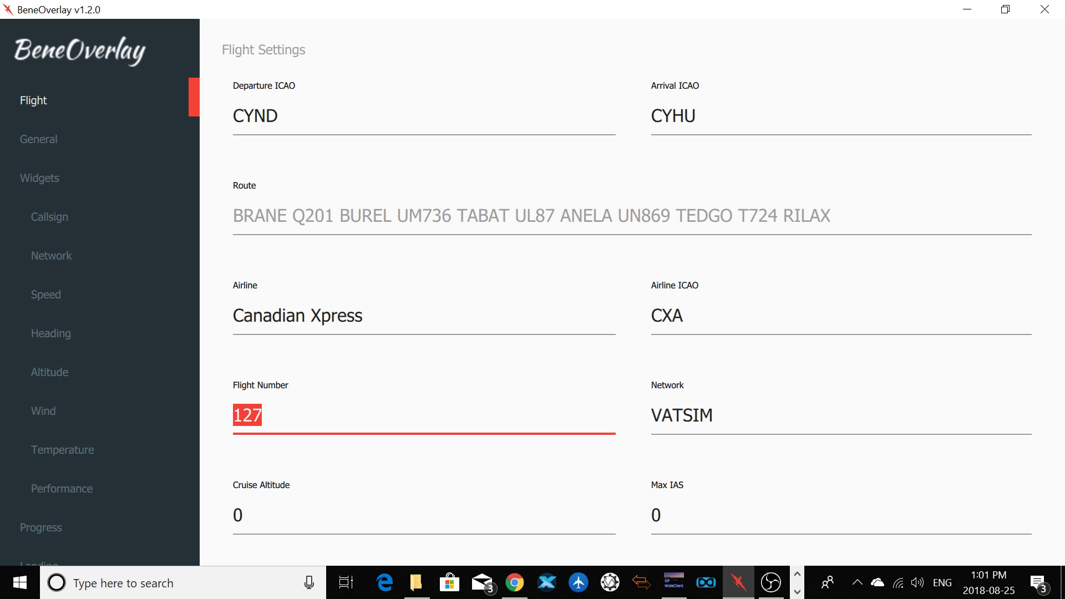
pyautogui.hotkey('shift', 'Tab')
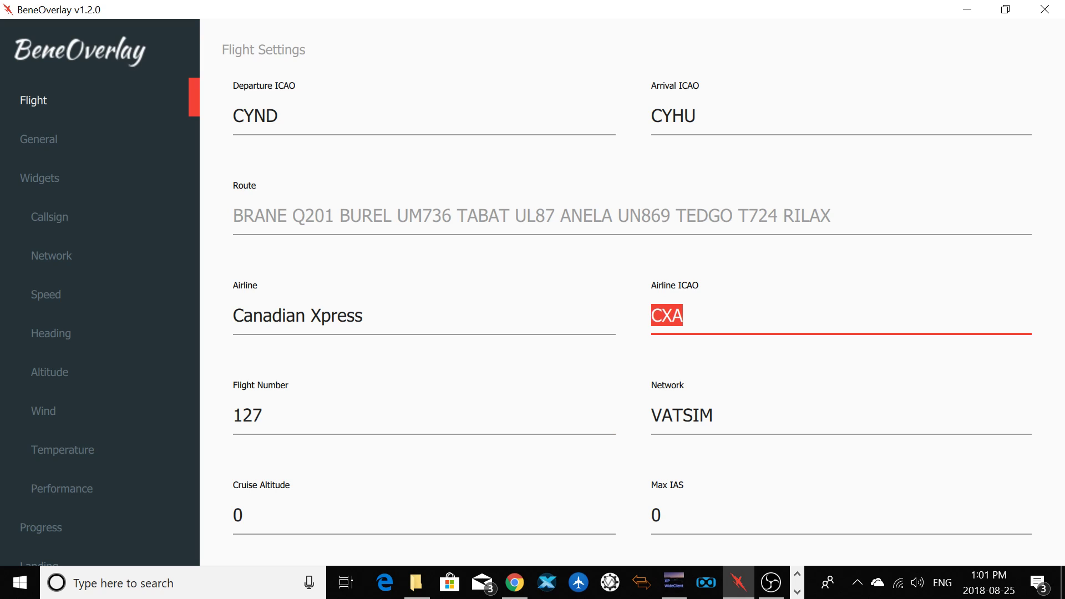
pyautogui.press('Tab')
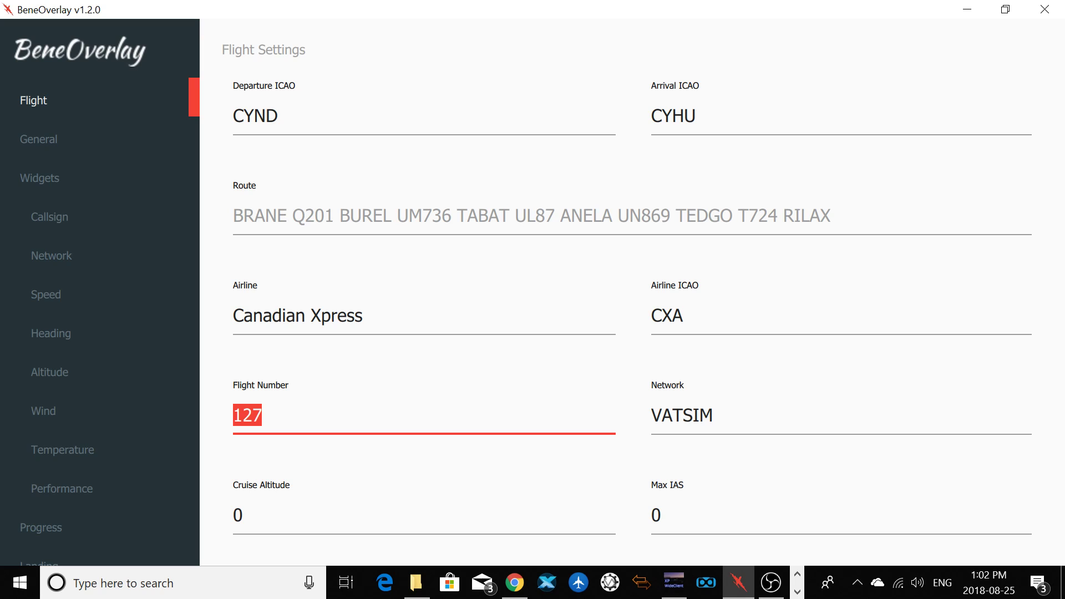
pyautogui.press('Tab')
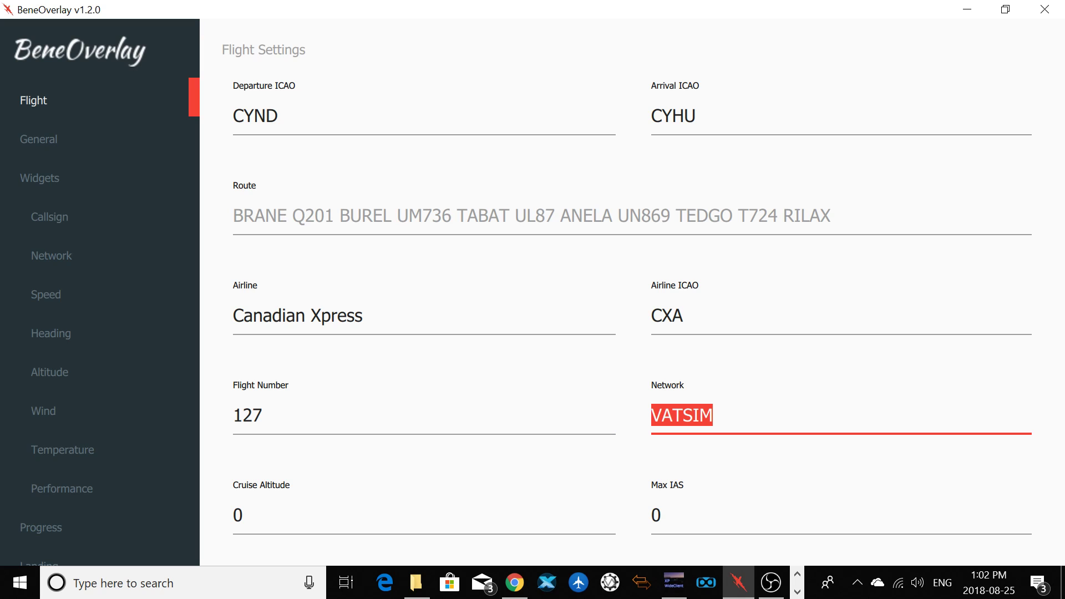
pyautogui.press('End')
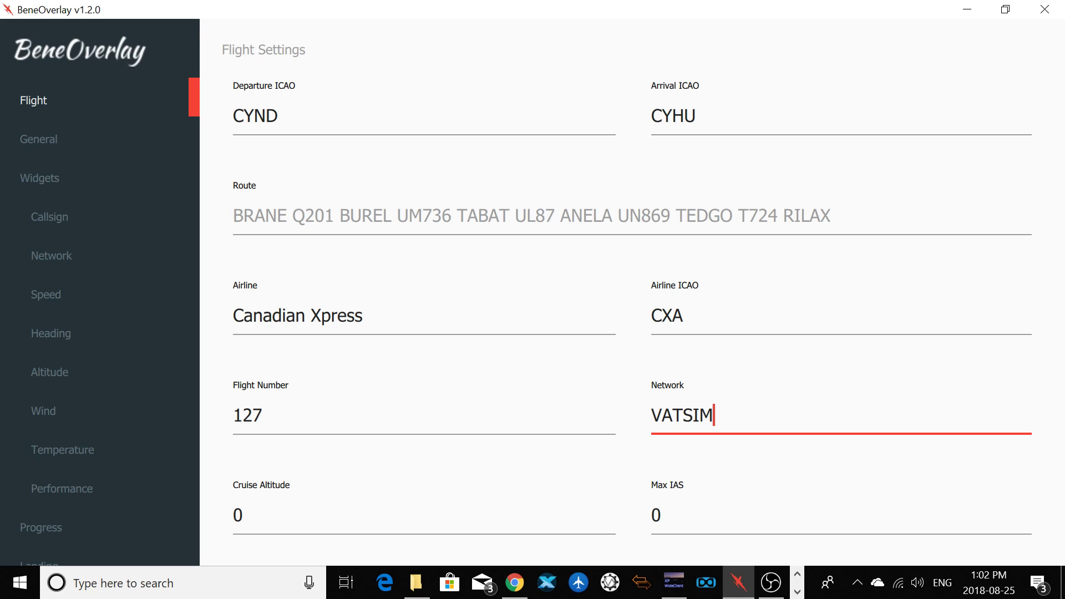
# View BeneOverlay's General and Callsign widget settings, then return to OBS Studio.
pyautogui.click(77, 149)
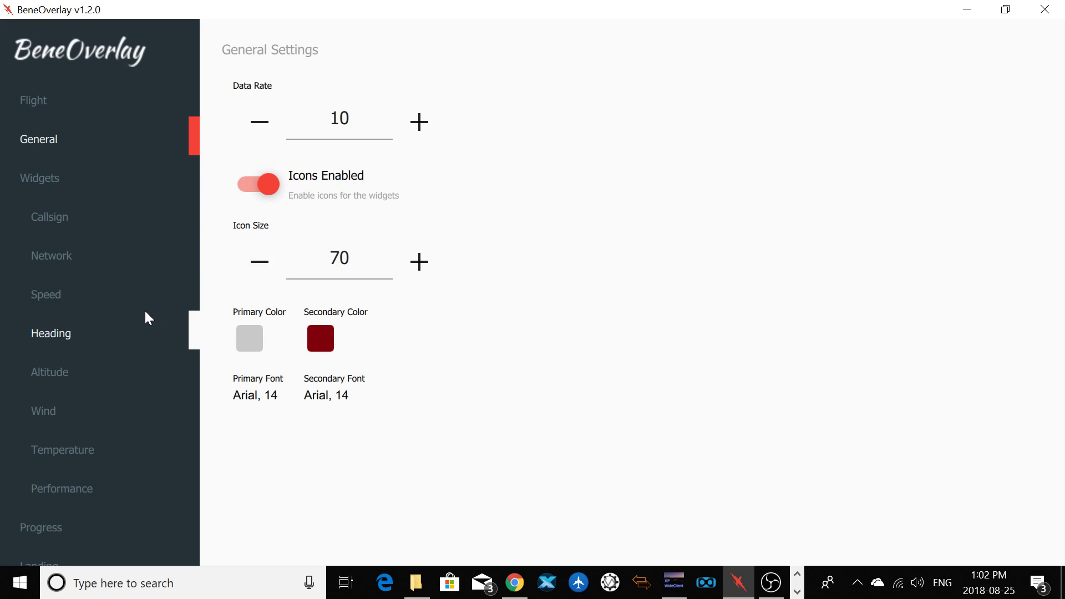
pyautogui.click(40, 213)
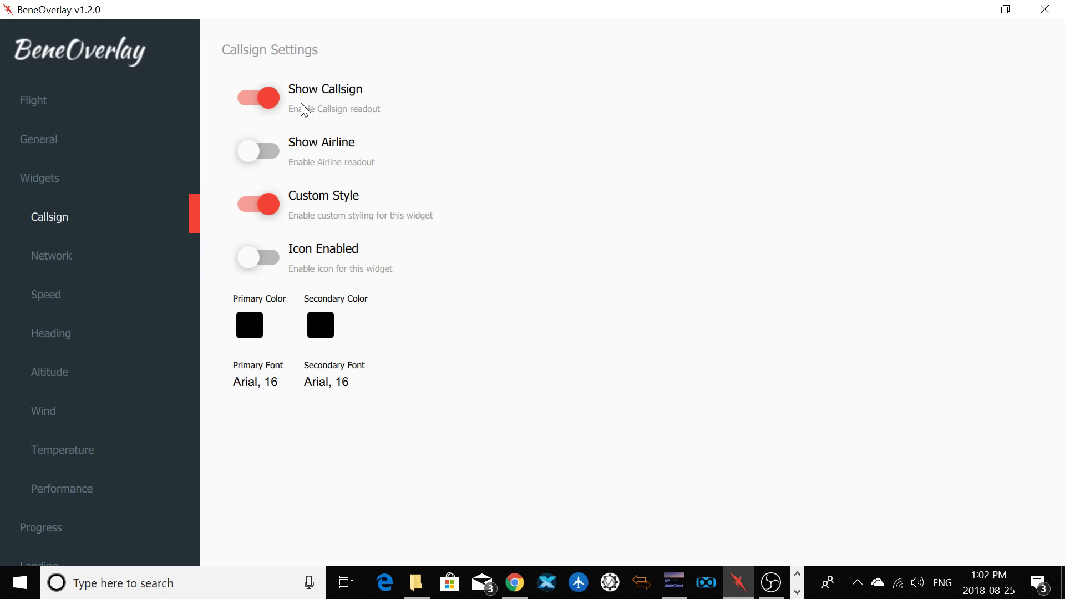
pyautogui.click(763, 592)
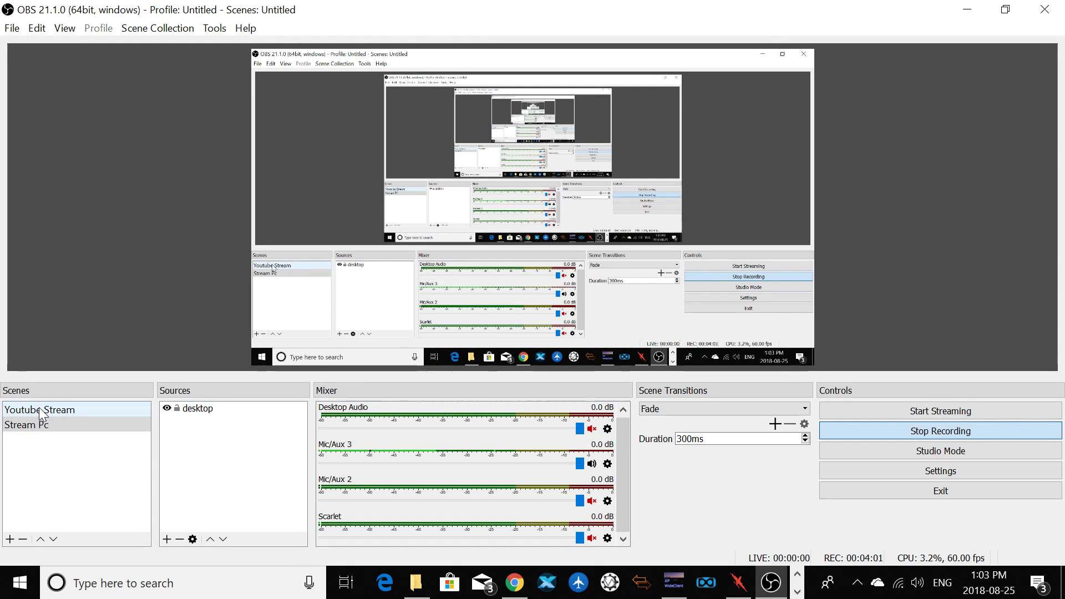
# Switch OBS to the Stream Pc scene.
pyautogui.click(33, 425)
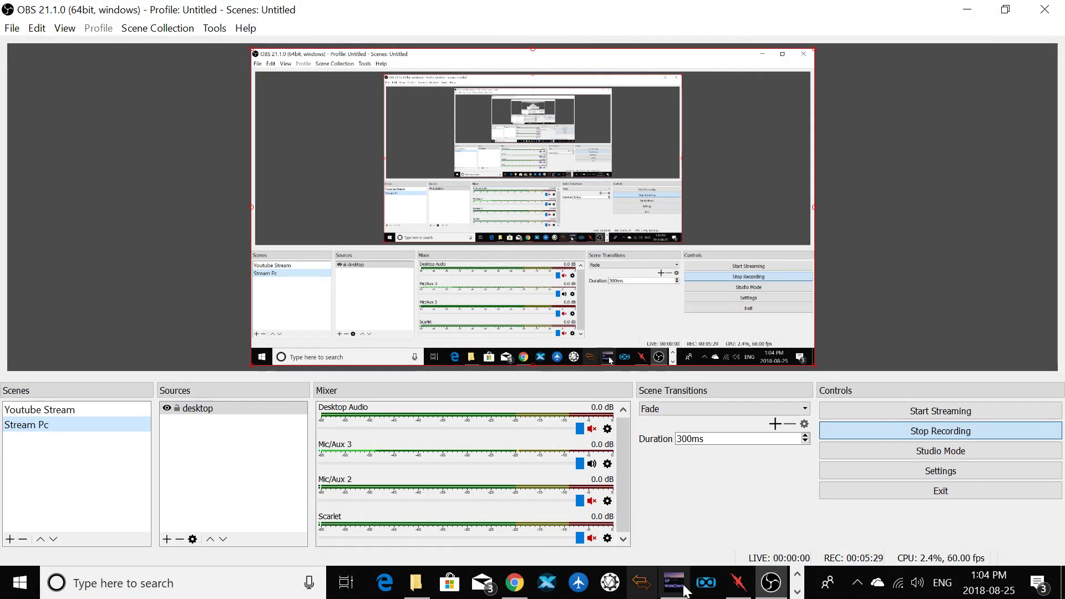
# Toggle Show Callsign in BeneOverlay and return to OBS to view the overlay output.
pyautogui.click(739, 588)
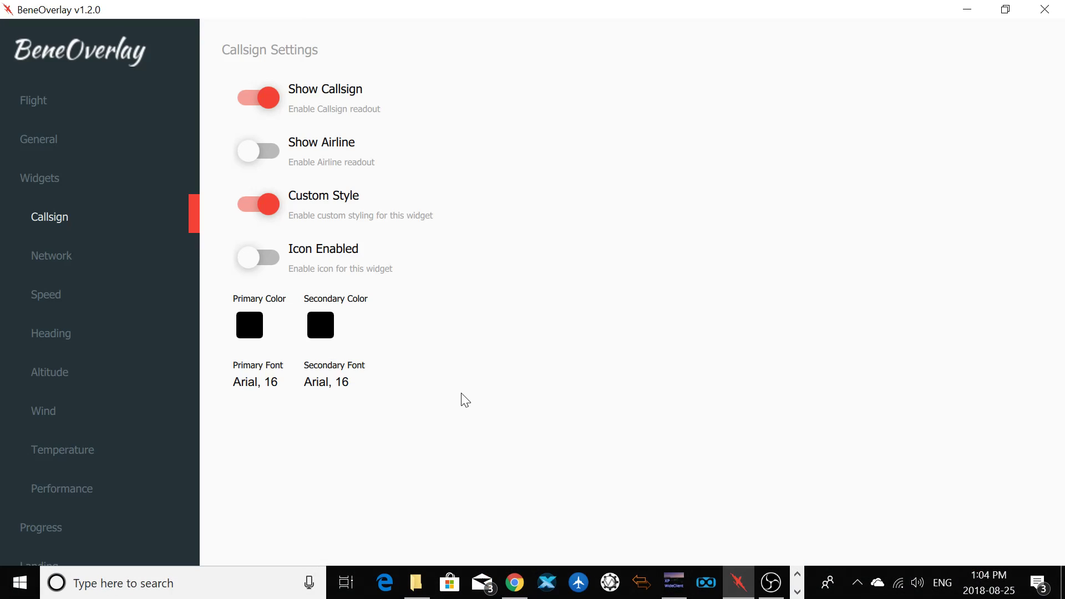
pyautogui.click(252, 98)
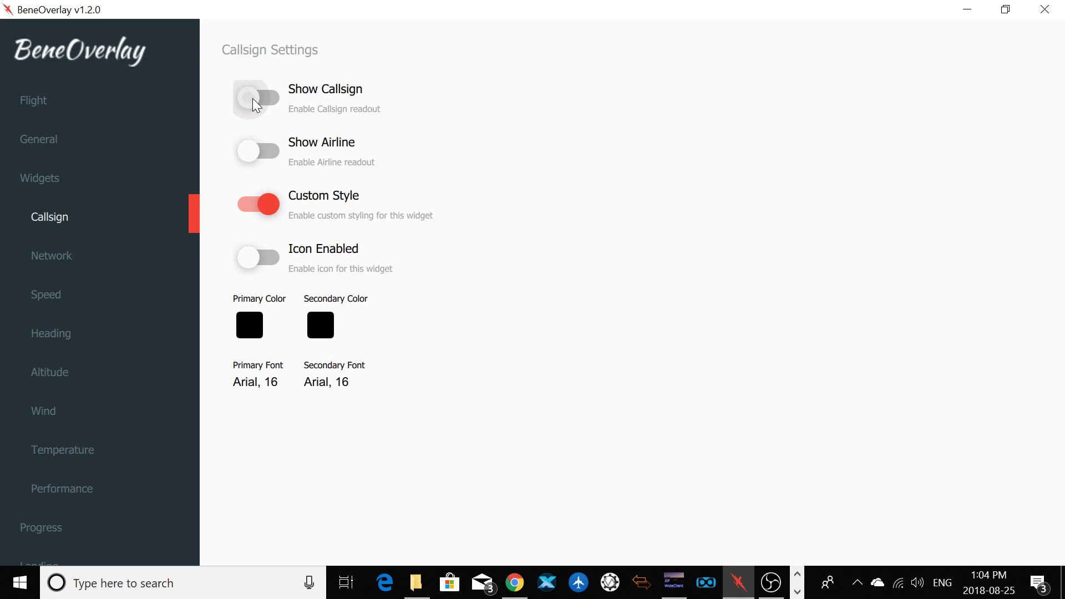
pyautogui.click(784, 591)
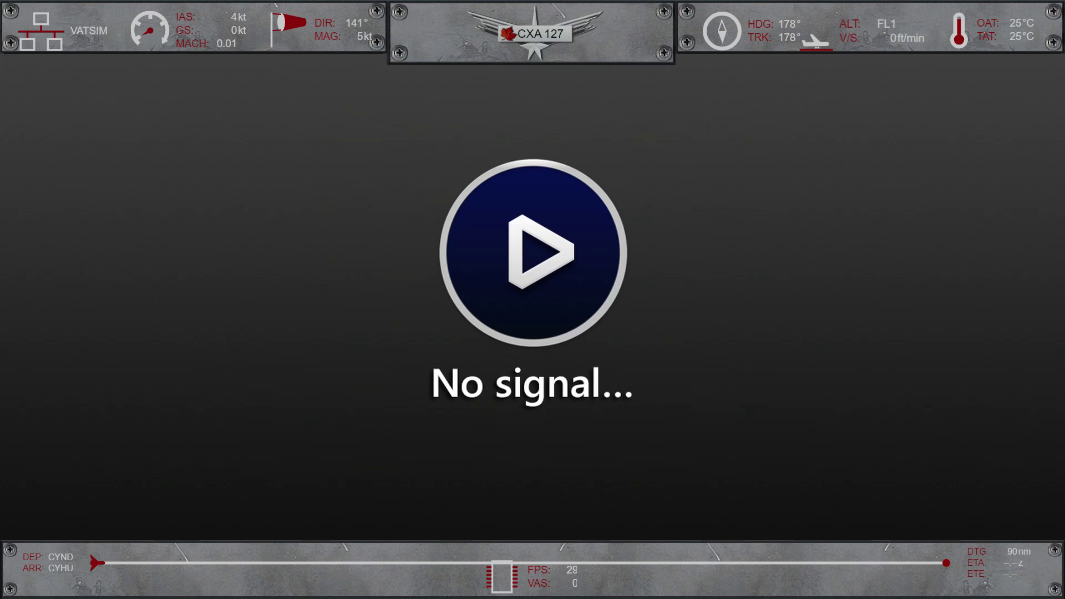
# Return to the OBS main window on the Stream Pc scene.
pyautogui.click(29, 425)
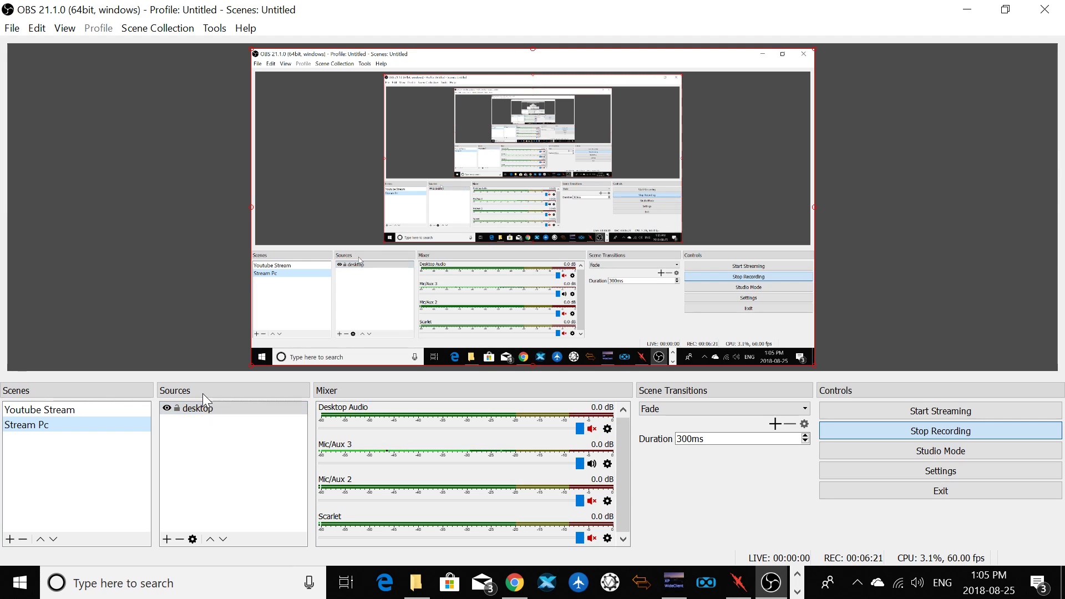
# Add a browser source named TEST to Stream Pc and enable Local file.
pyautogui.click(166, 540)
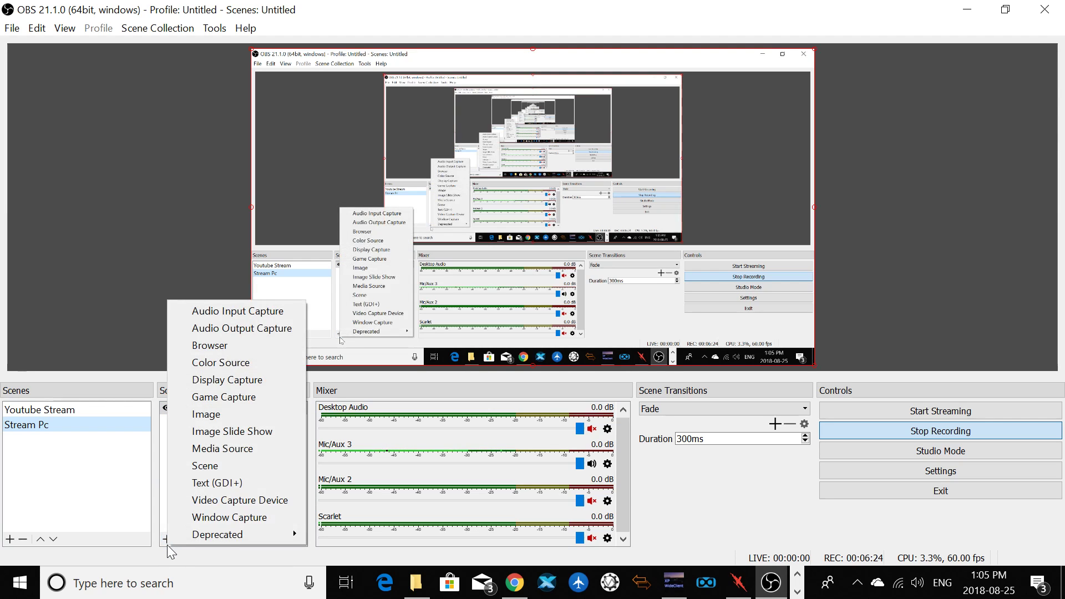
pyautogui.click(209, 344)
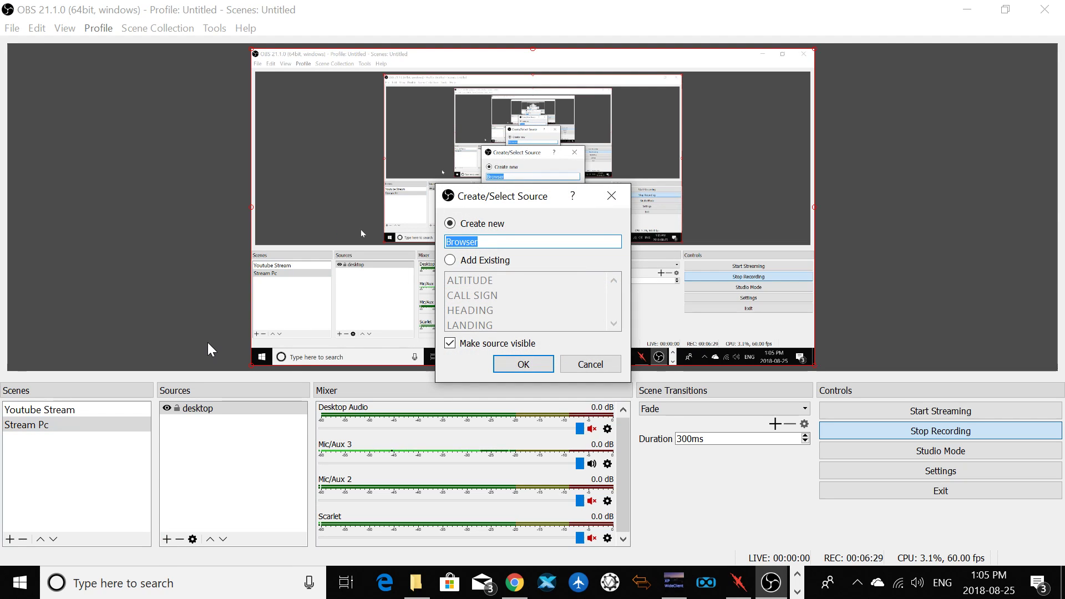
pyautogui.write('TEST')
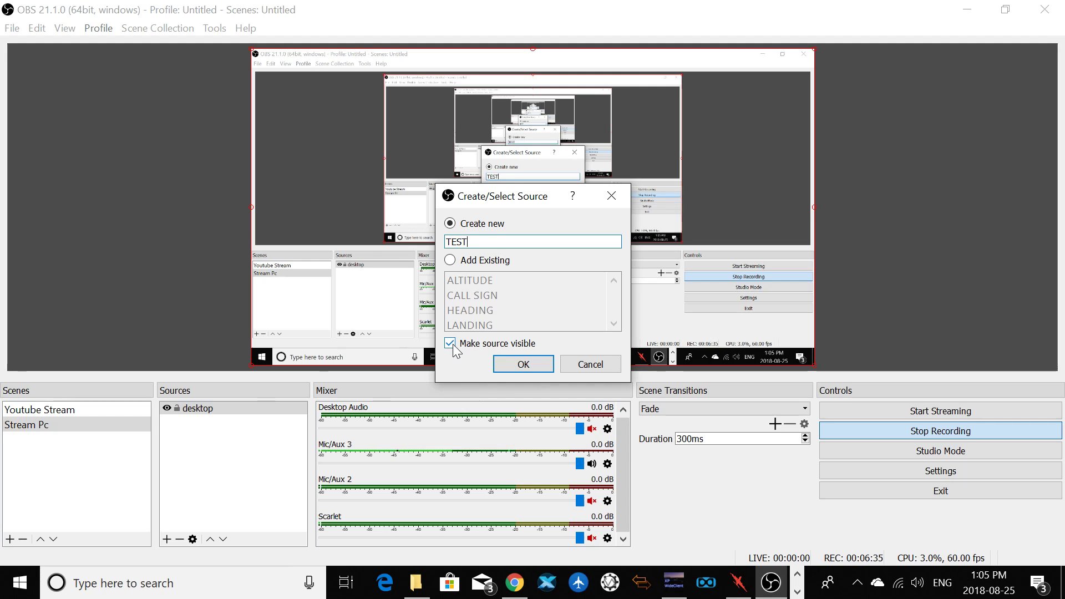
pyautogui.click(524, 365)
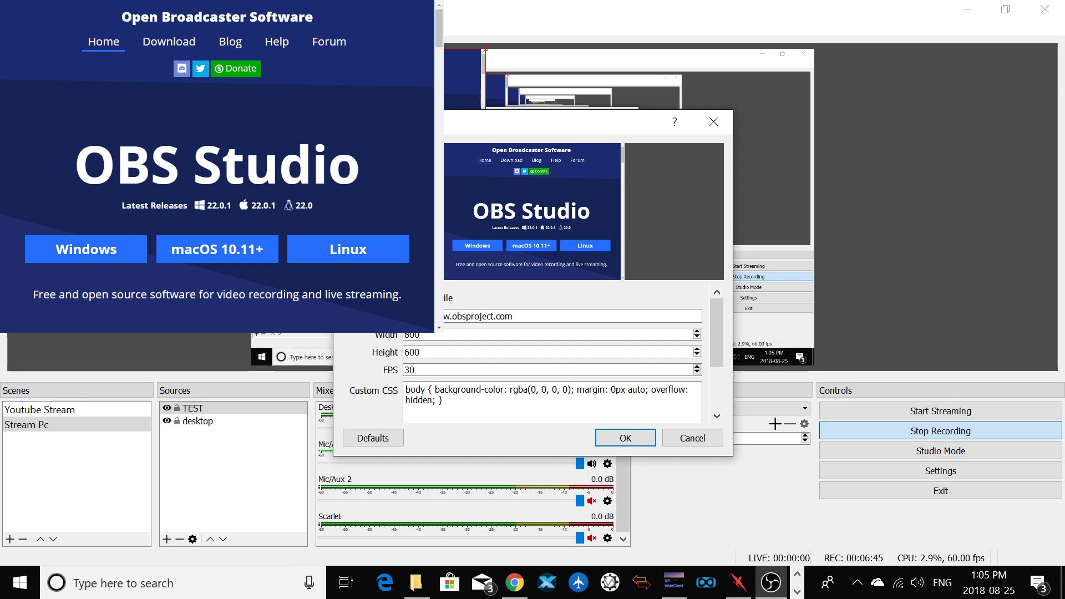
pyautogui.press('space')
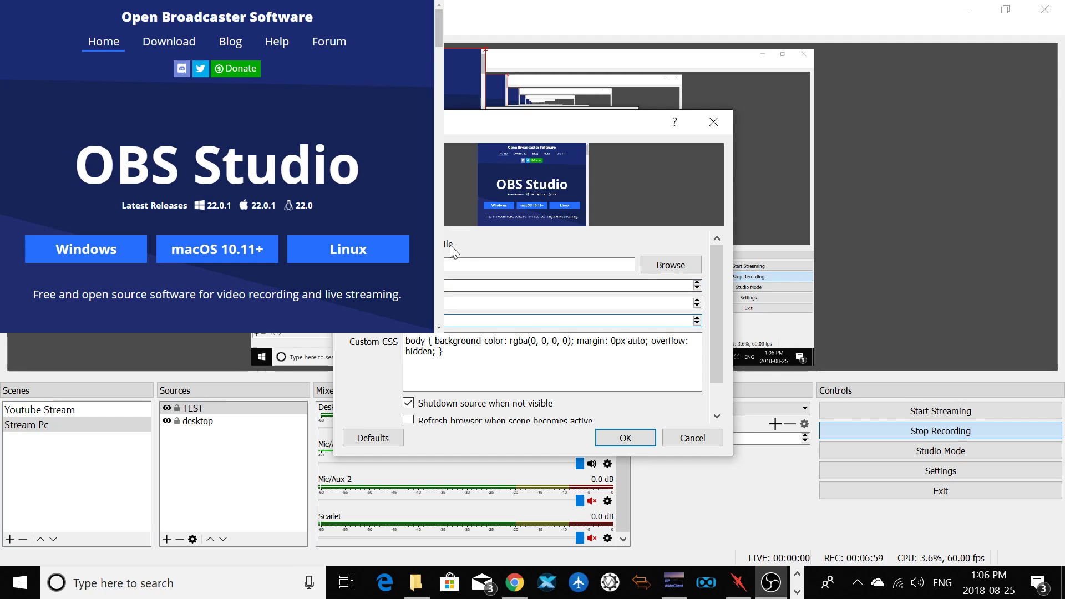
# Set the TEST source's local file to D:\BeneOverlay\html\widgets.html.
pyautogui.click(669, 266)
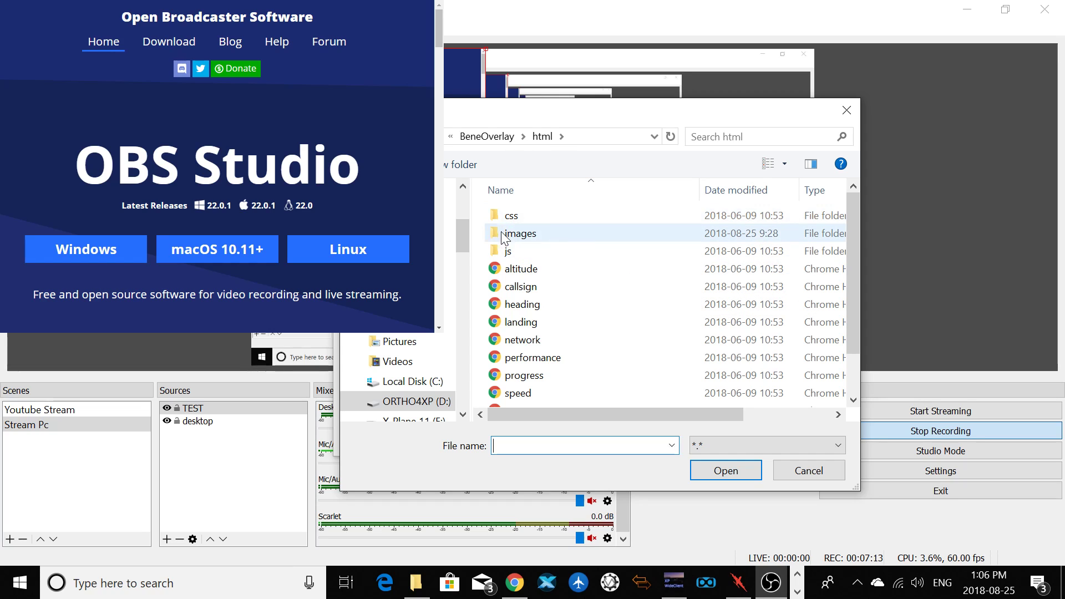
pyautogui.hotkey('alt', 'Up')
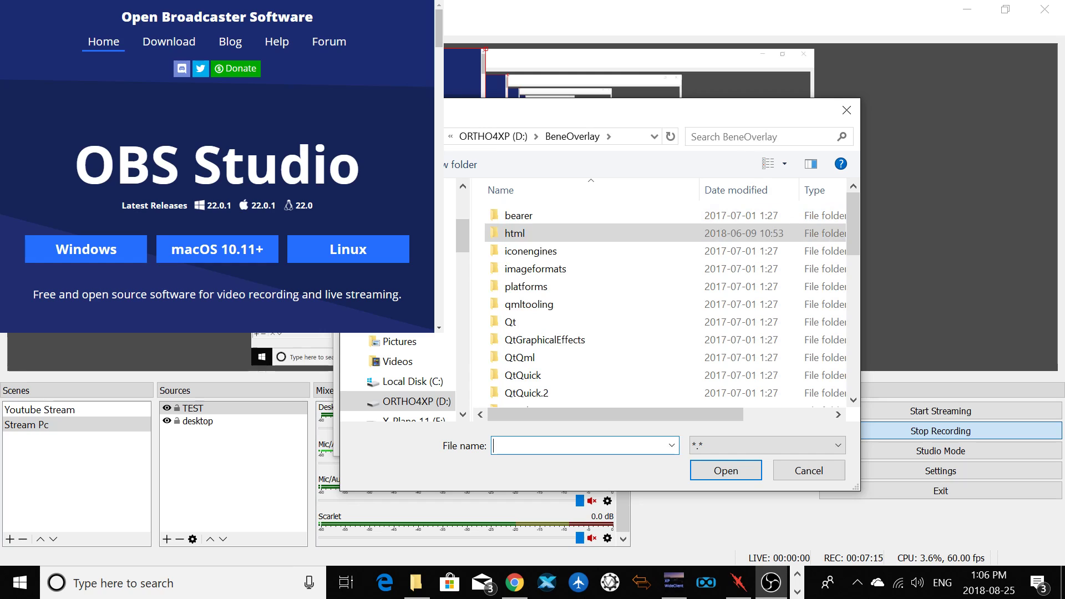
pyautogui.hotkey('alt', 'Up')
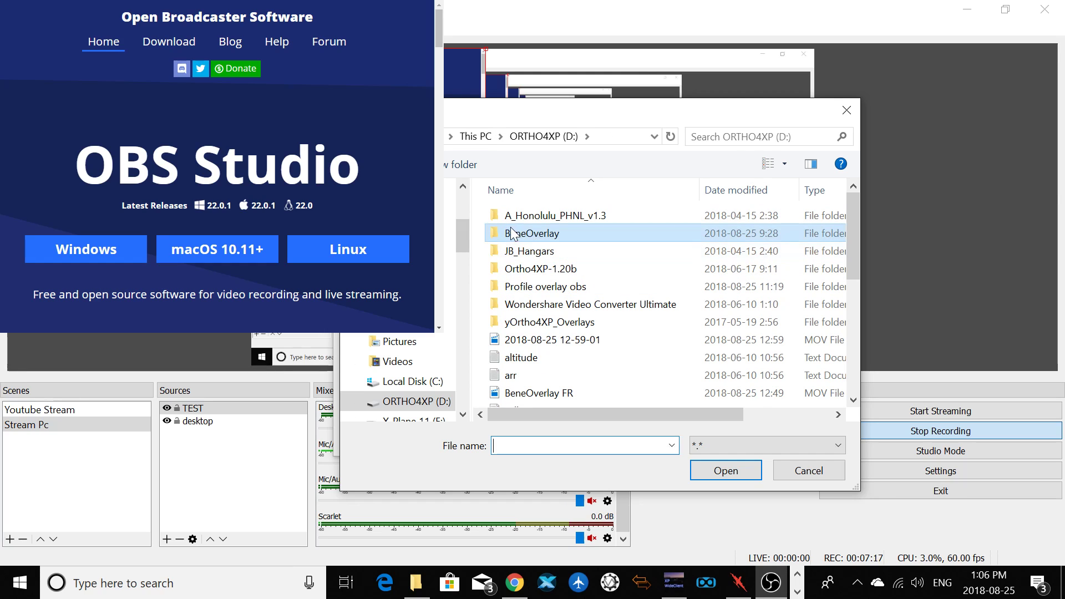
pyautogui.doubleClick(533, 236)
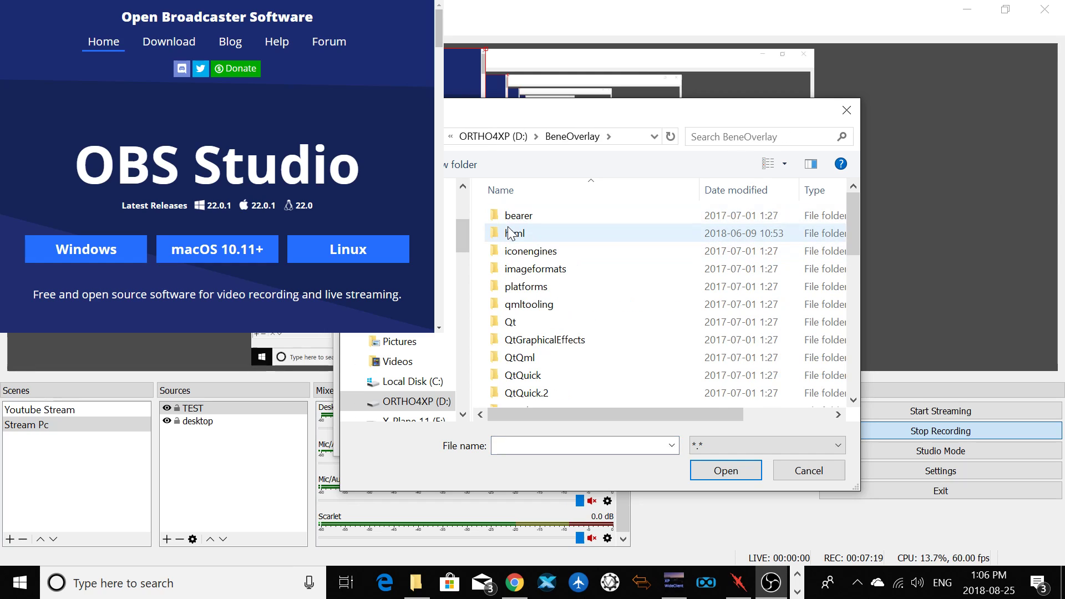
pyautogui.doubleClick(513, 235)
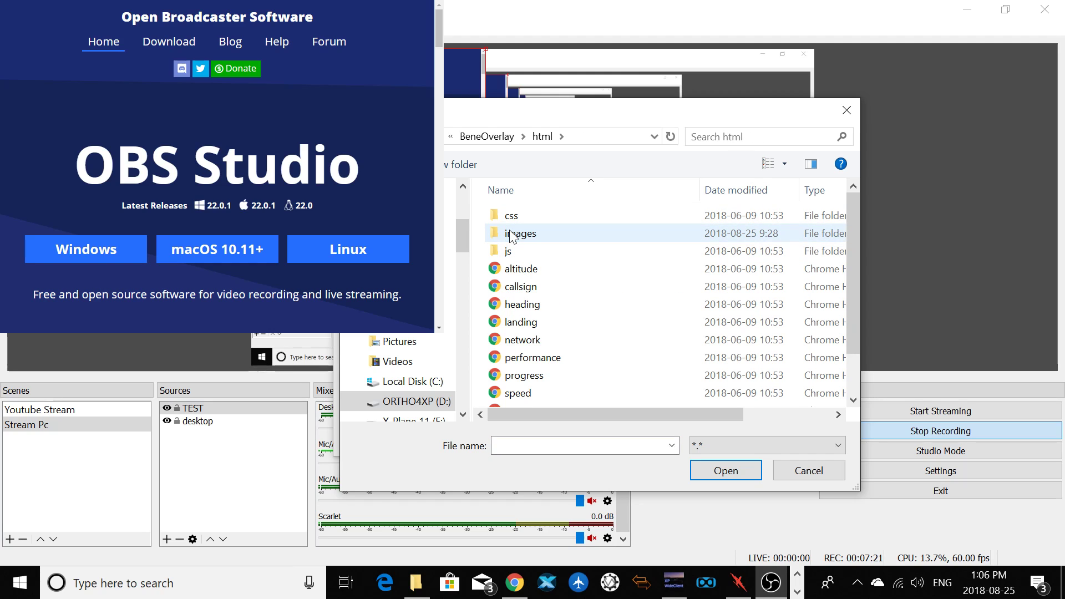
pyautogui.scroll(-1, 548, 256)
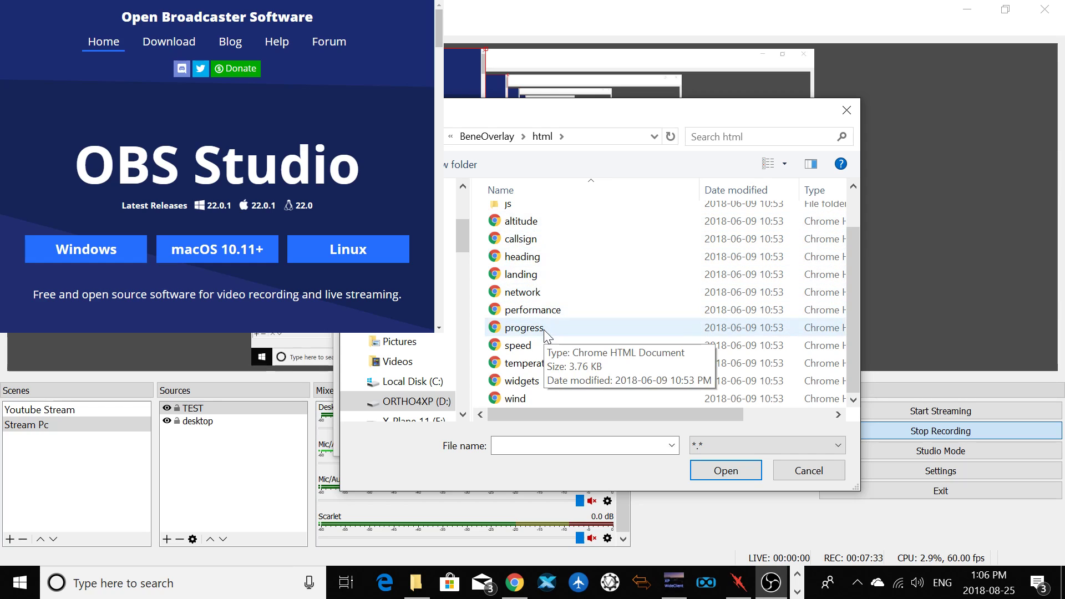
pyautogui.click(524, 382)
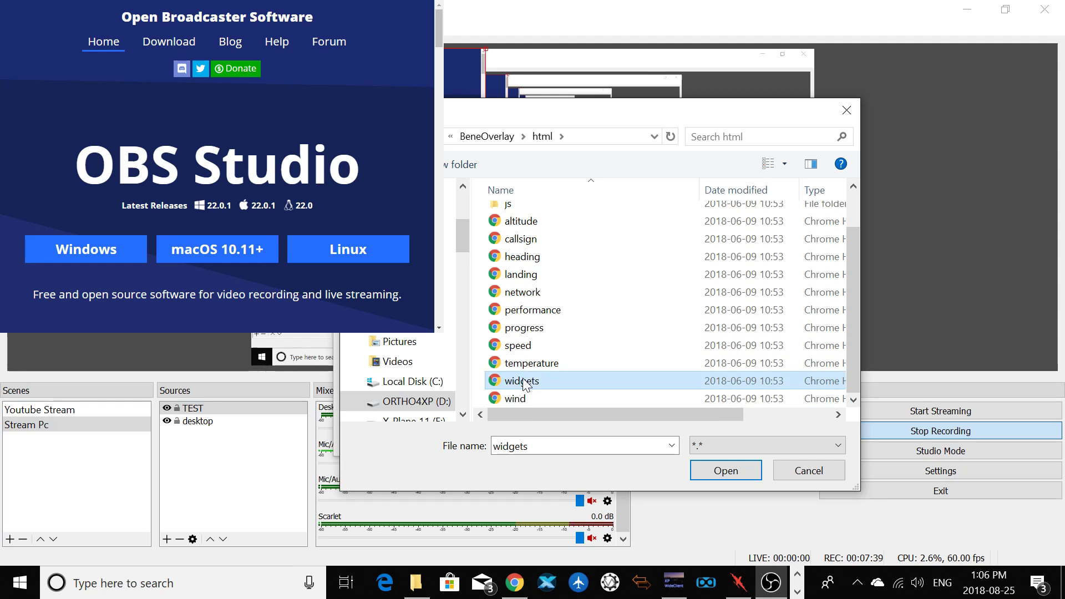
pyautogui.doubleClick(524, 383)
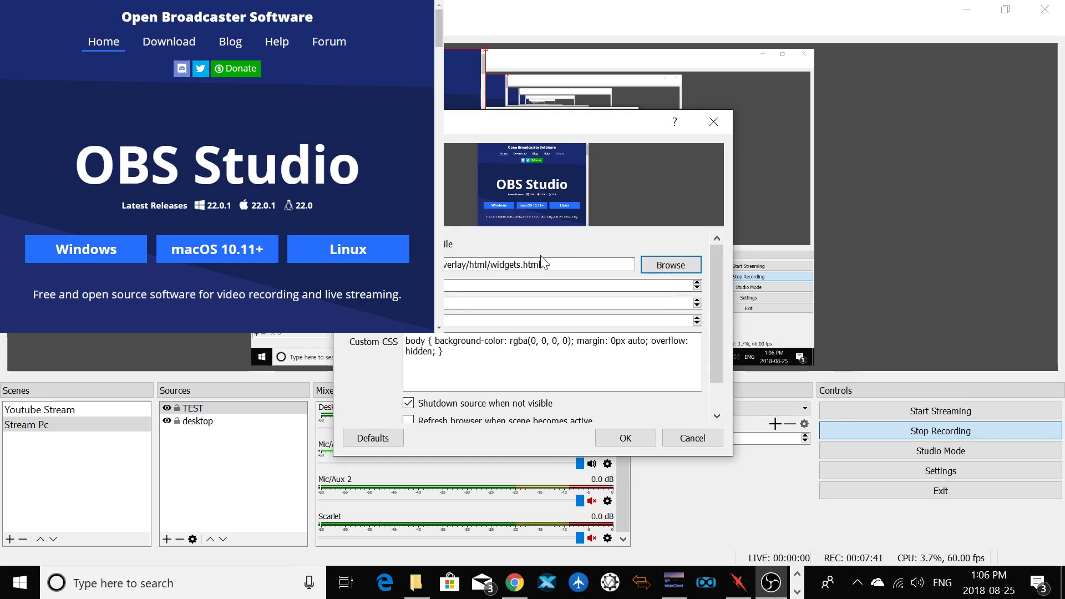
# Copy the widgets.html local file path from the TEST source's properties.
pyautogui.press('Tab')
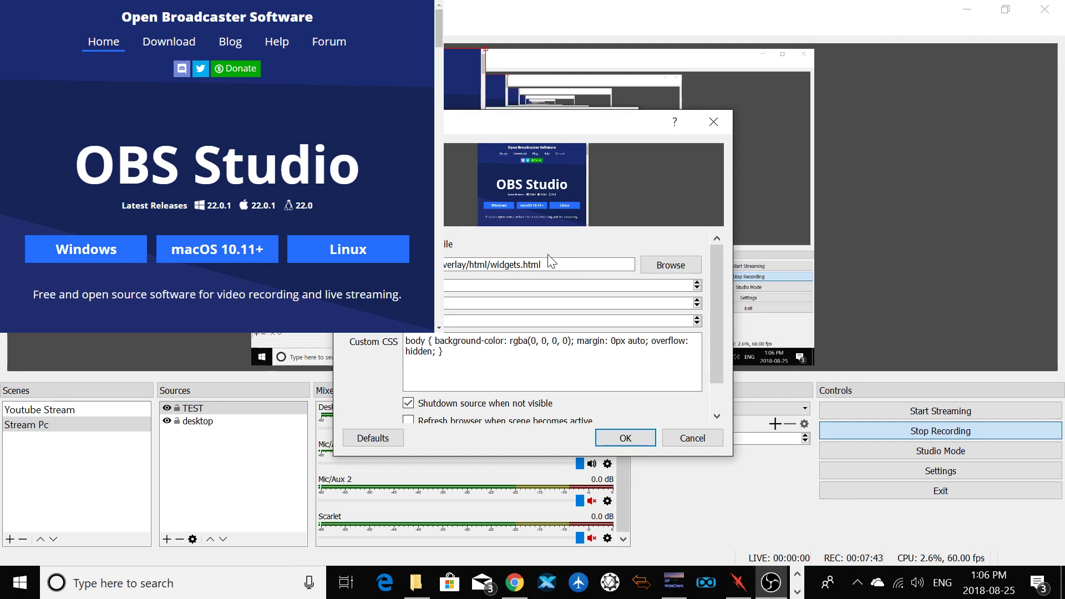
pyautogui.doubleClick(554, 267)
pyautogui.tripleClick(554, 261)
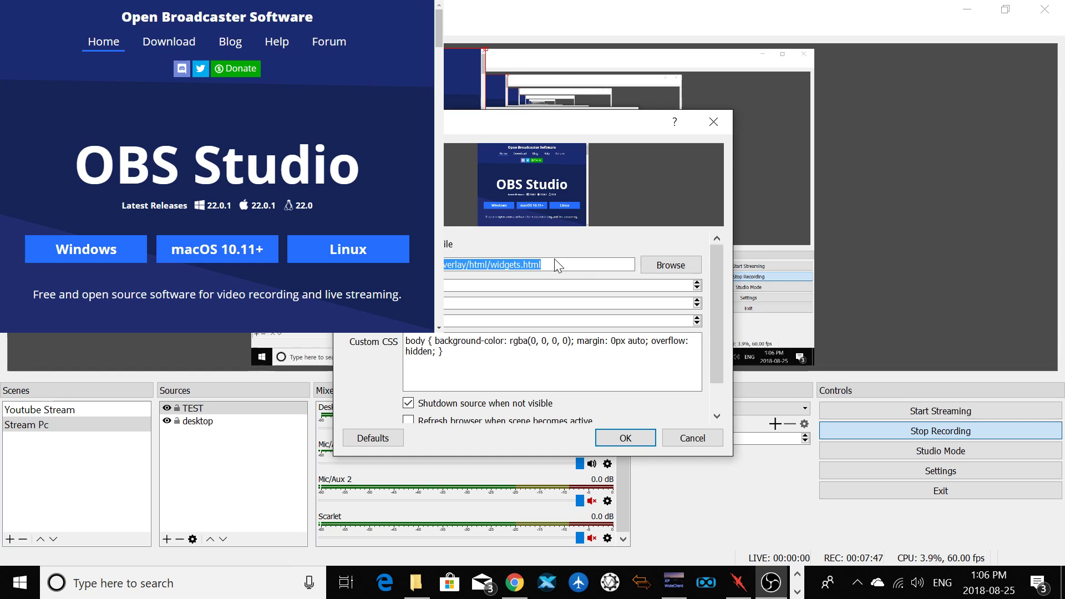
pyautogui.rightClick(510, 264)
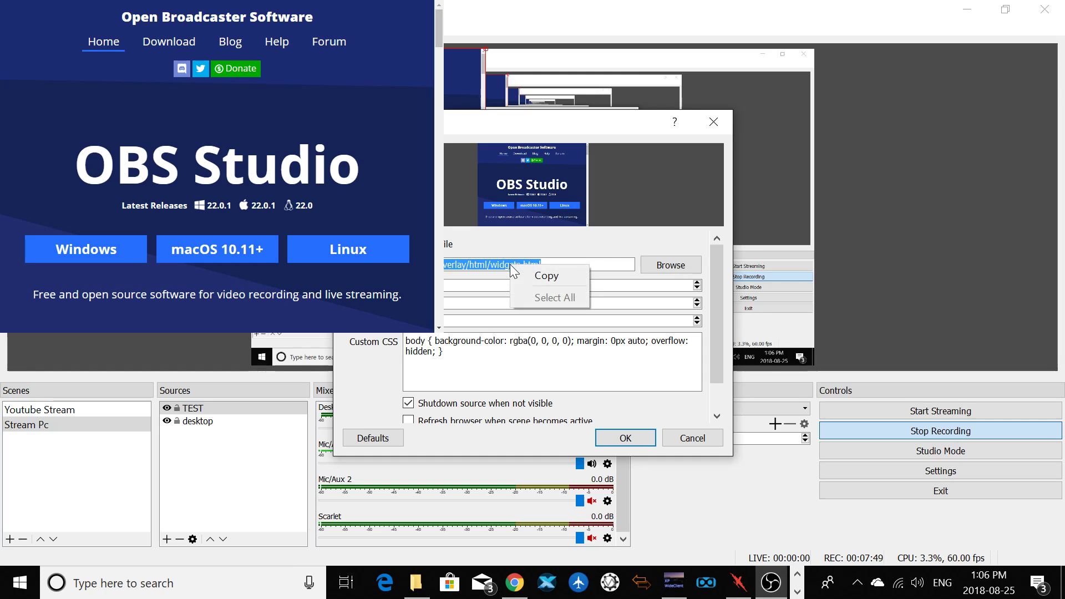
pyautogui.click(546, 276)
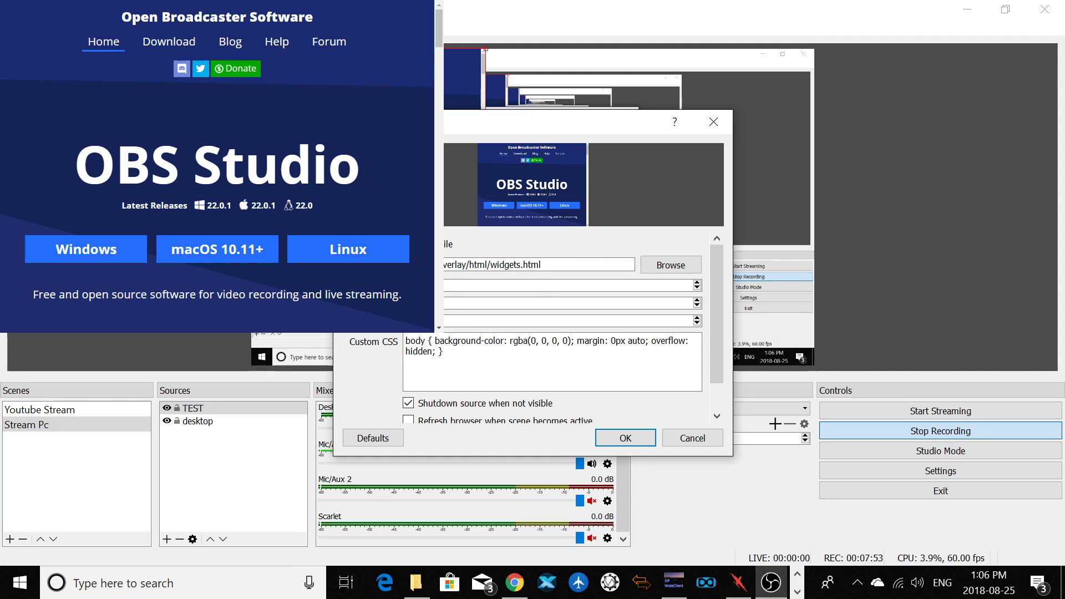
# Untick Local file and paste the widgets.html path over the obsproject.com URL.
pyautogui.press('space')
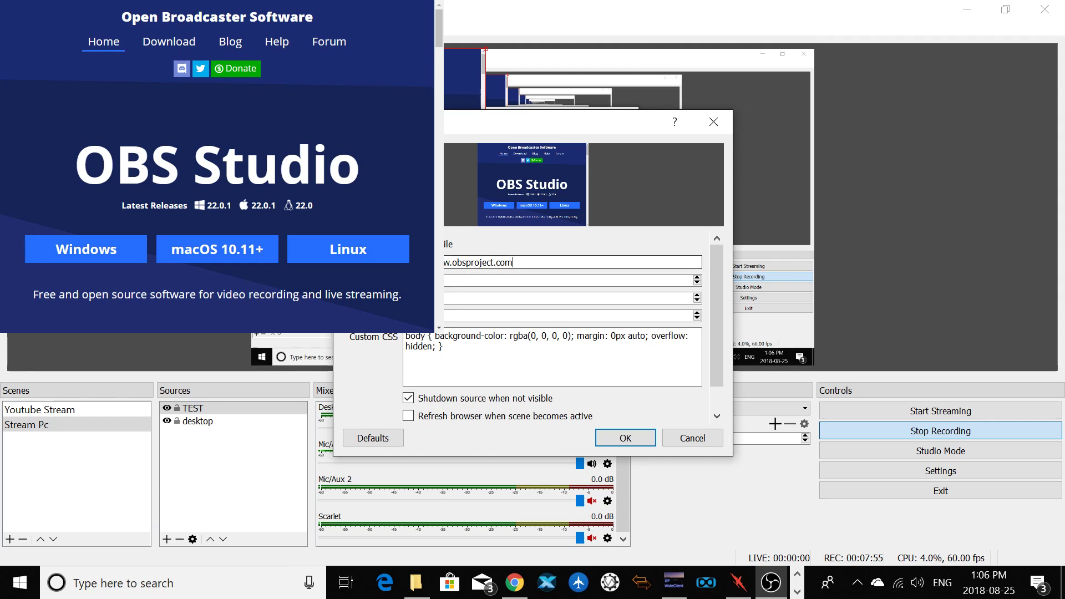
pyautogui.hotkey('ctrl', 'a')
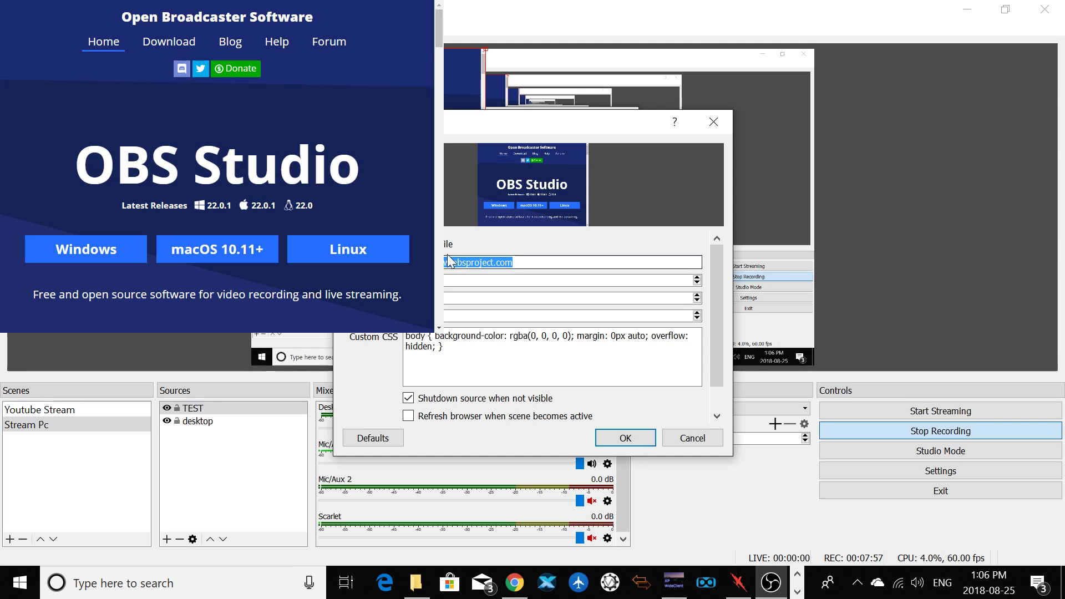
pyautogui.rightClick(449, 263)
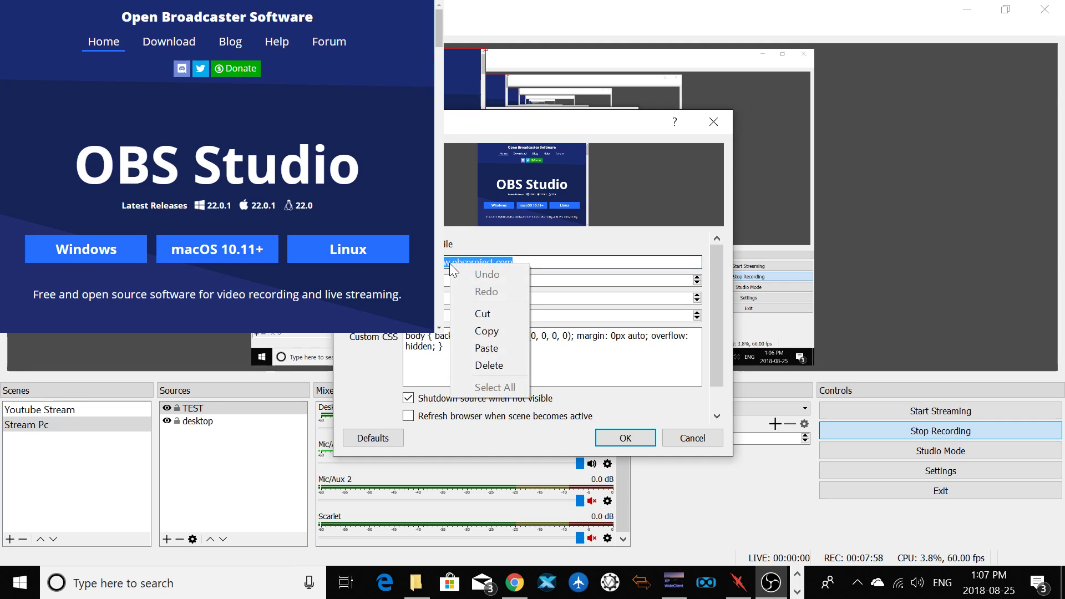
pyautogui.click(497, 345)
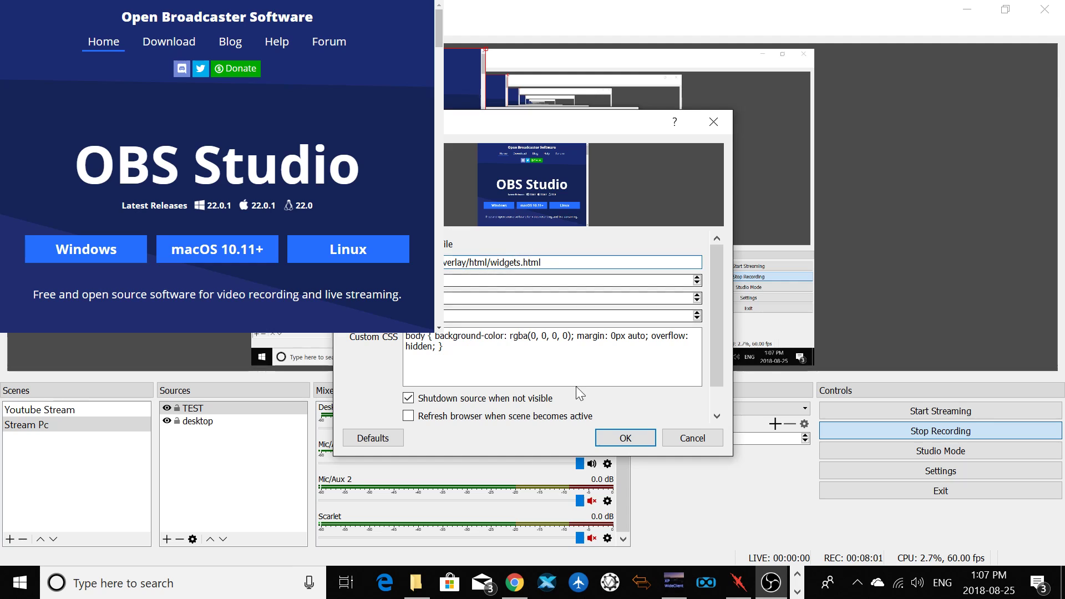
# Confirm the TEST widget-bar properties and drag the bar to the scene's left side.
pyautogui.click(625, 438)
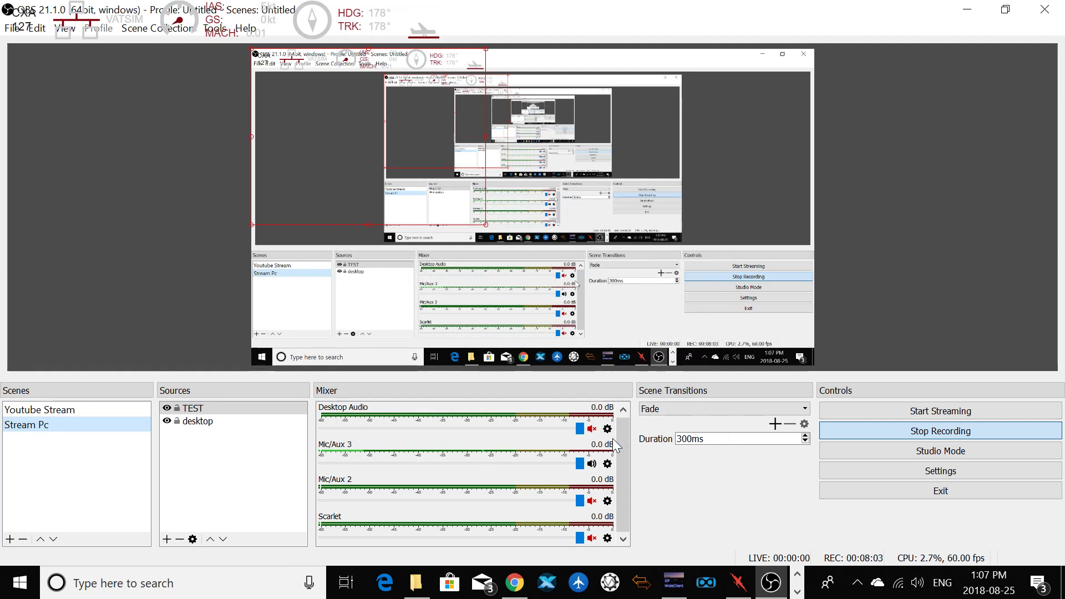
pyautogui.moveTo(389, 193)
pyautogui.mouseDown()
pyautogui.moveTo(325, 159)
pyautogui.moveTo(311, 171)
pyautogui.moveTo(371, 195)
pyautogui.mouseUp()
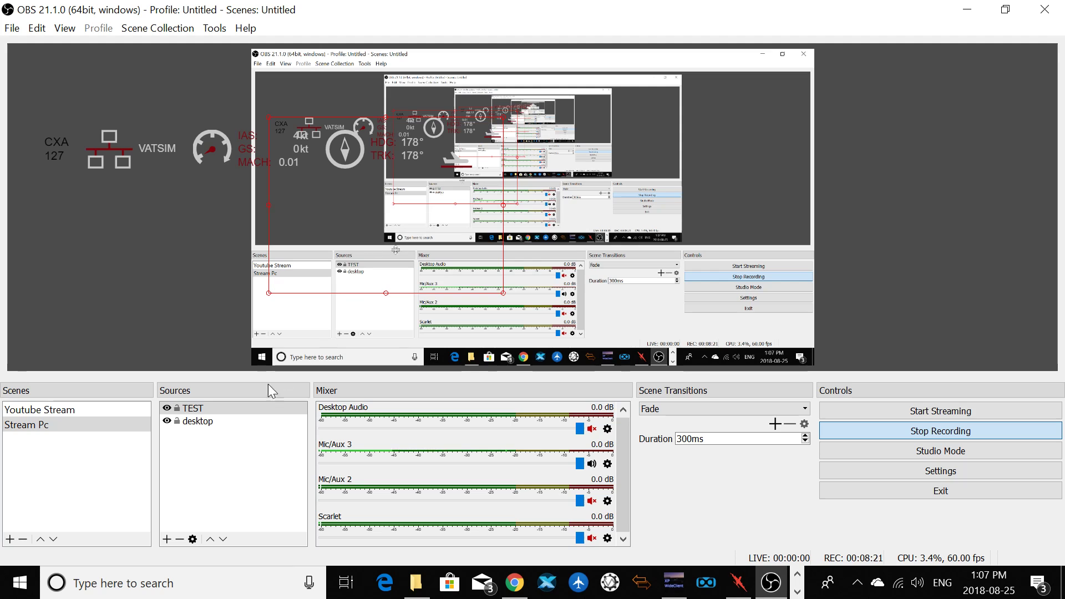
# Remove the TEST widget-bar source from the Stream Pc scene.
pyautogui.click(194, 411)
pyautogui.rightClick(193, 412)
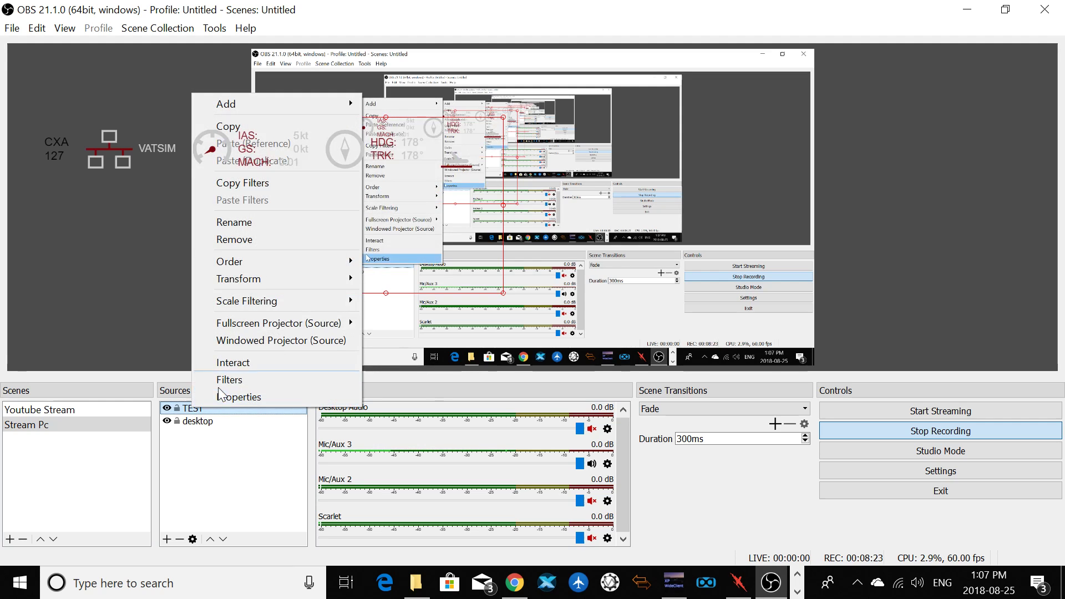
pyautogui.click(222, 240)
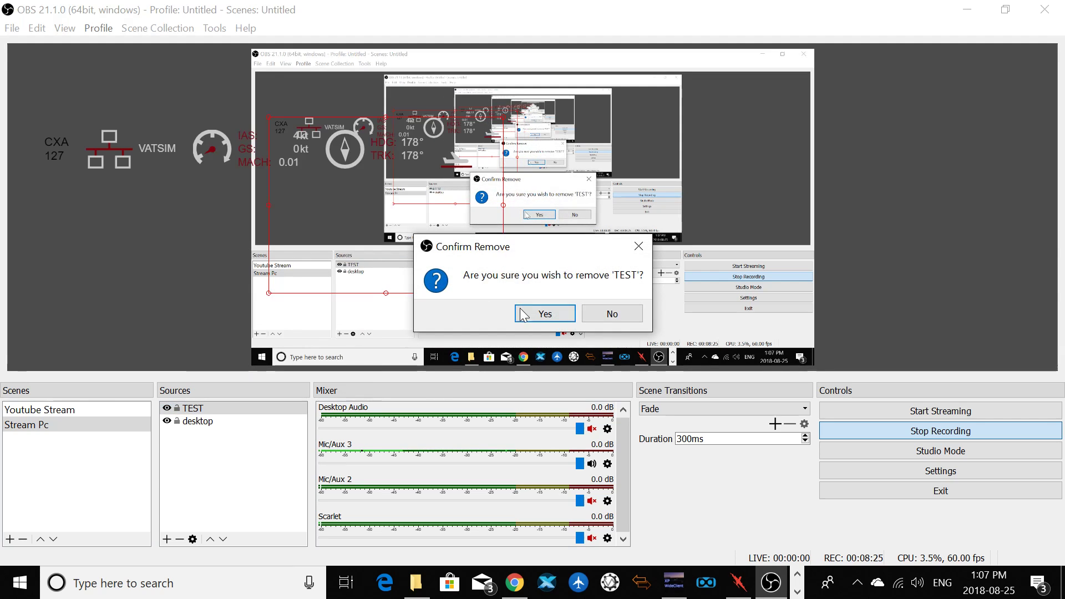
pyautogui.click(542, 312)
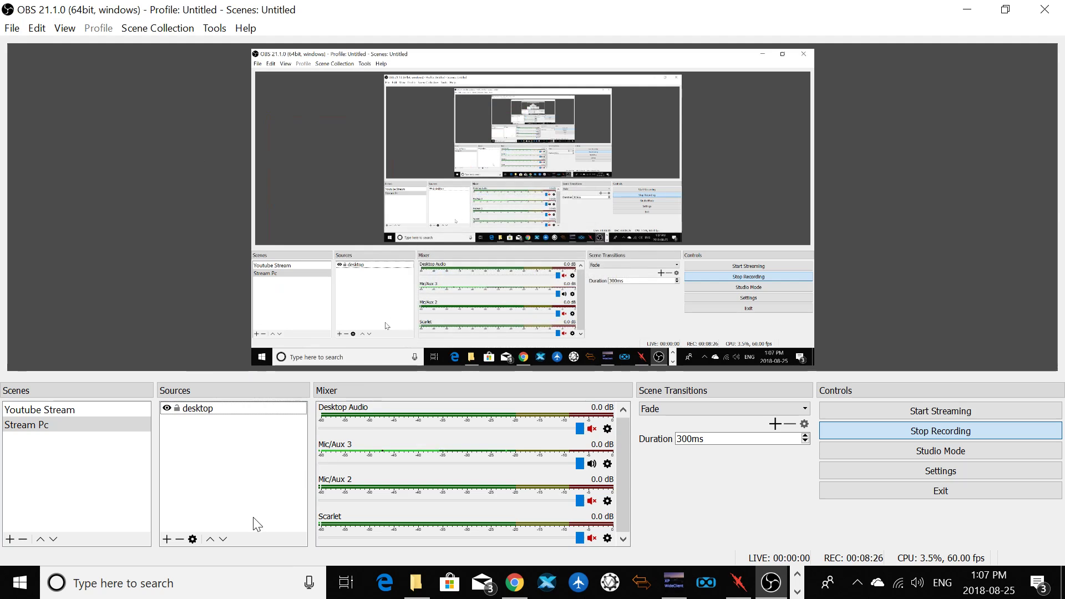
# Add a new Browser source named TEST.
pyautogui.click(167, 540)
pyautogui.click(219, 340)
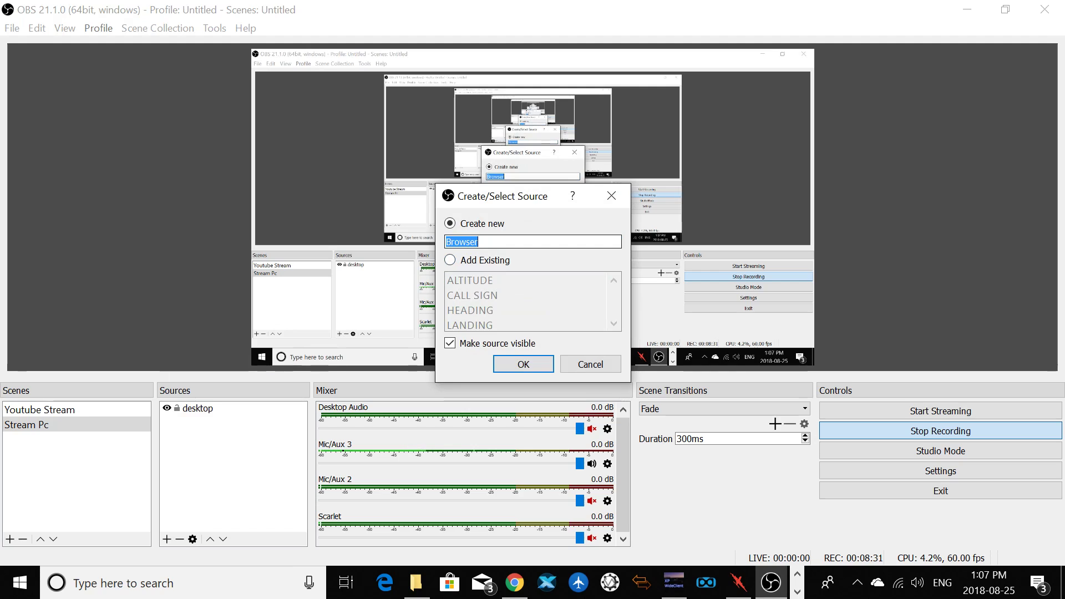
pyautogui.write('S')
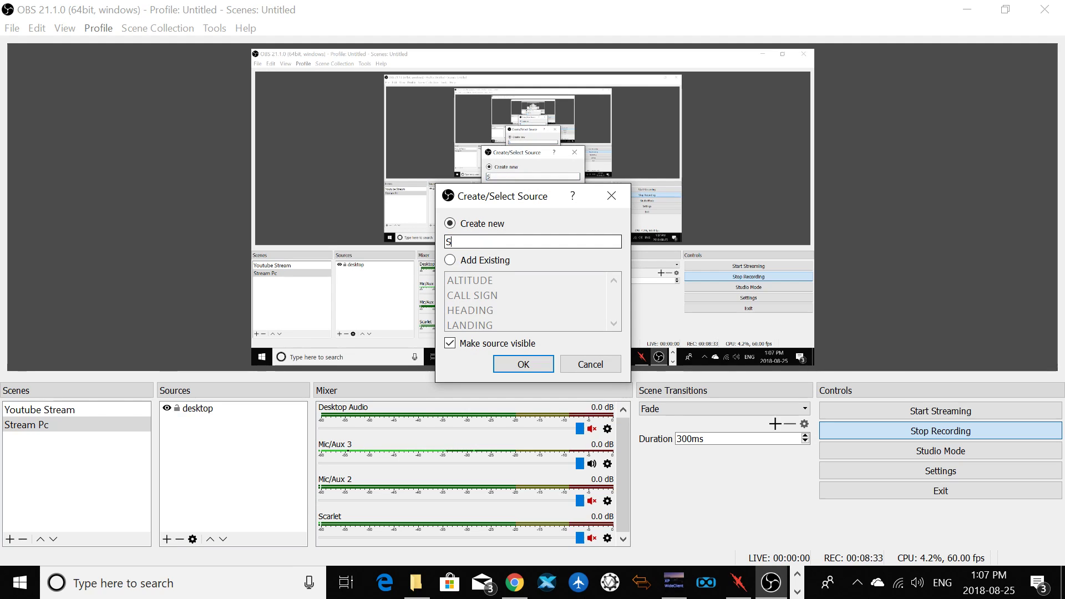
pyautogui.write('PEED')
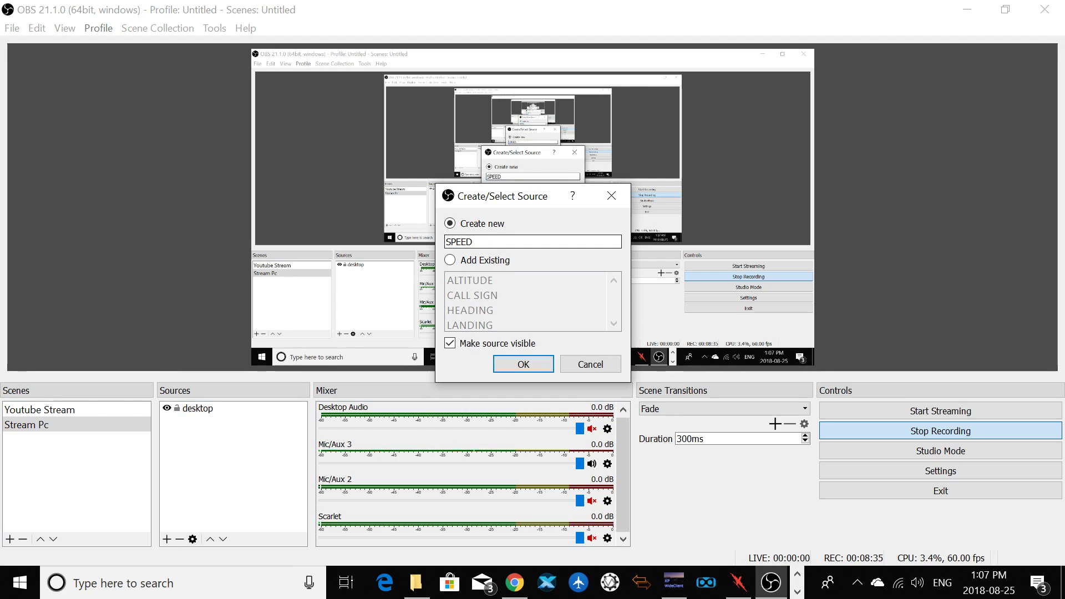
pyautogui.press('BackSpace')
pyautogui.press('BackSpace')
pyautogui.press('BackSpace')
pyautogui.press('BackSpace')
pyautogui.press('BackSpace')
pyautogui.write('TEST')
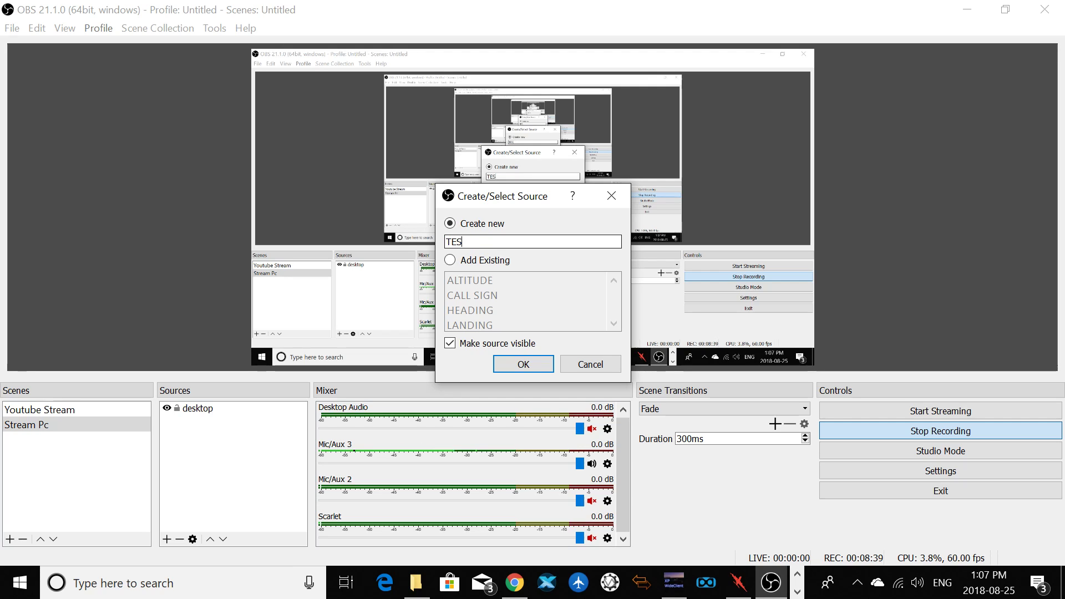
pyautogui.click(531, 369)
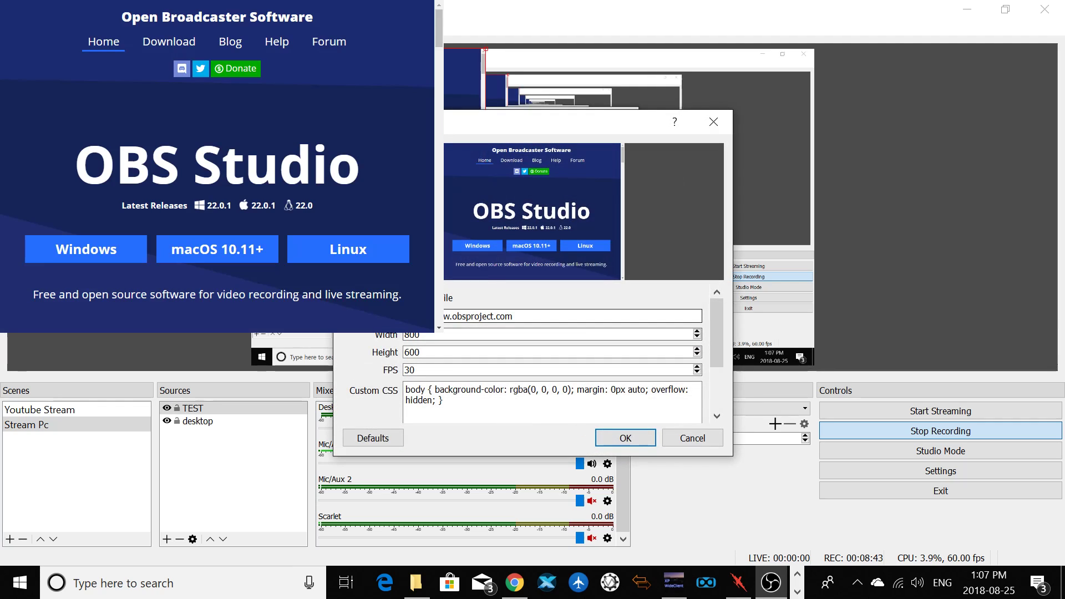
# Pick html\speed.html as a local file and copy its full path.
pyautogui.press('space')
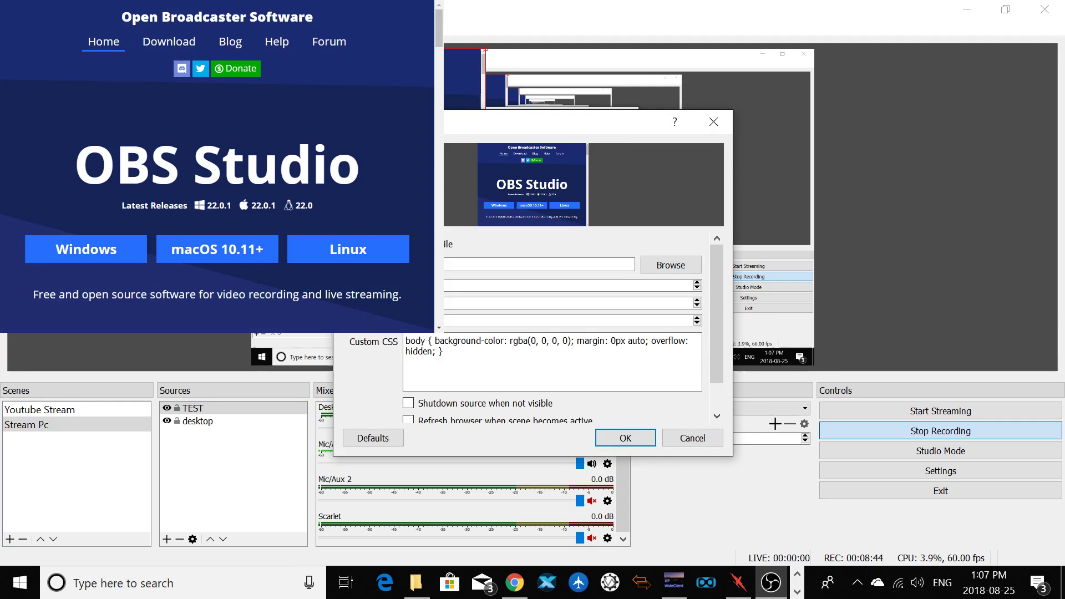
pyautogui.click(671, 266)
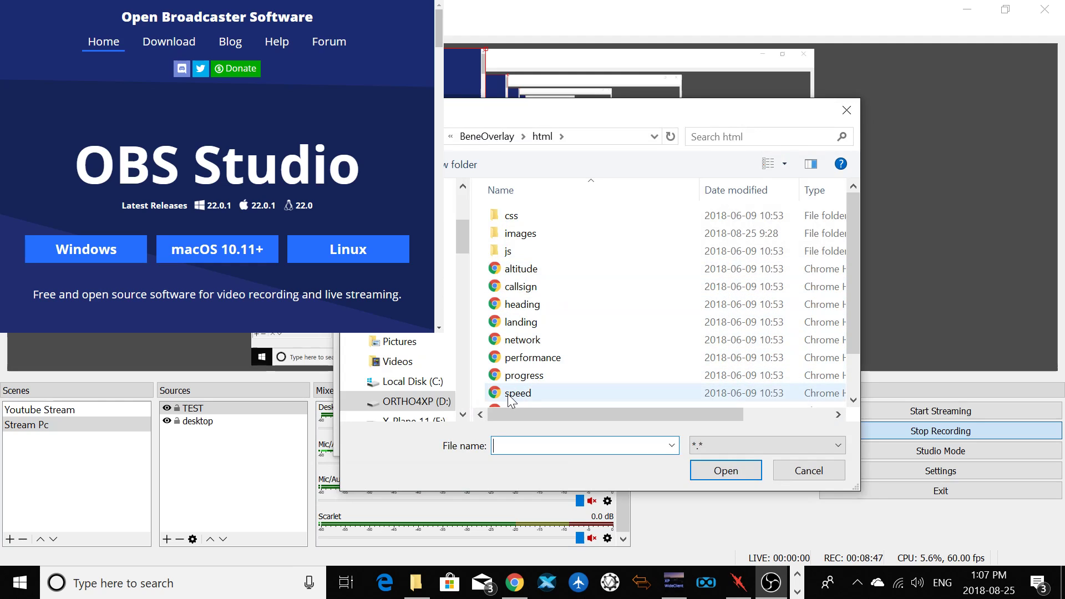
pyautogui.click(509, 395)
pyautogui.click(707, 475)
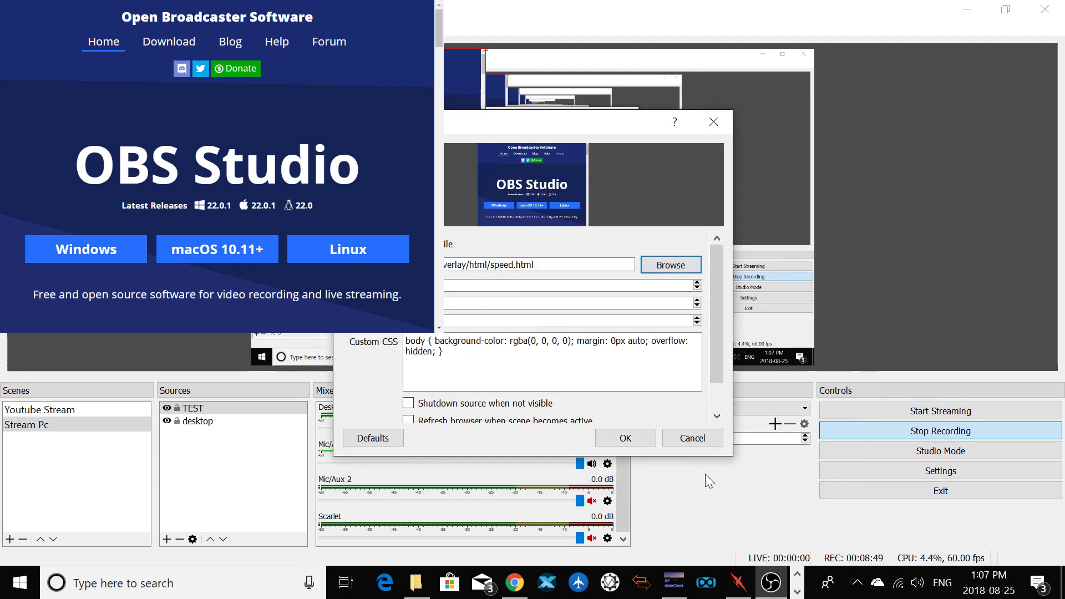
pyautogui.click(538, 264)
pyautogui.moveTo(538, 264); pyautogui.dragTo(444, 279)
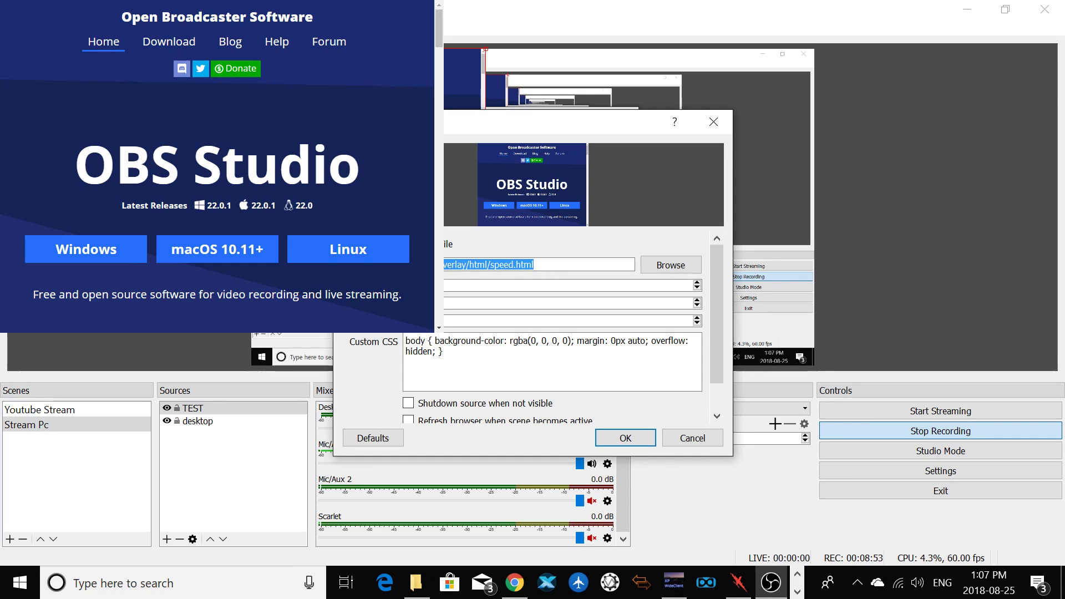
pyautogui.rightClick(445, 269)
pyautogui.click(461, 278)
# Untick Local file, paste the speed.html path as the URL, and enable Shutdown source when not visible.
pyautogui.hotkey('shift', 'Tab')
pyautogui.press('space')
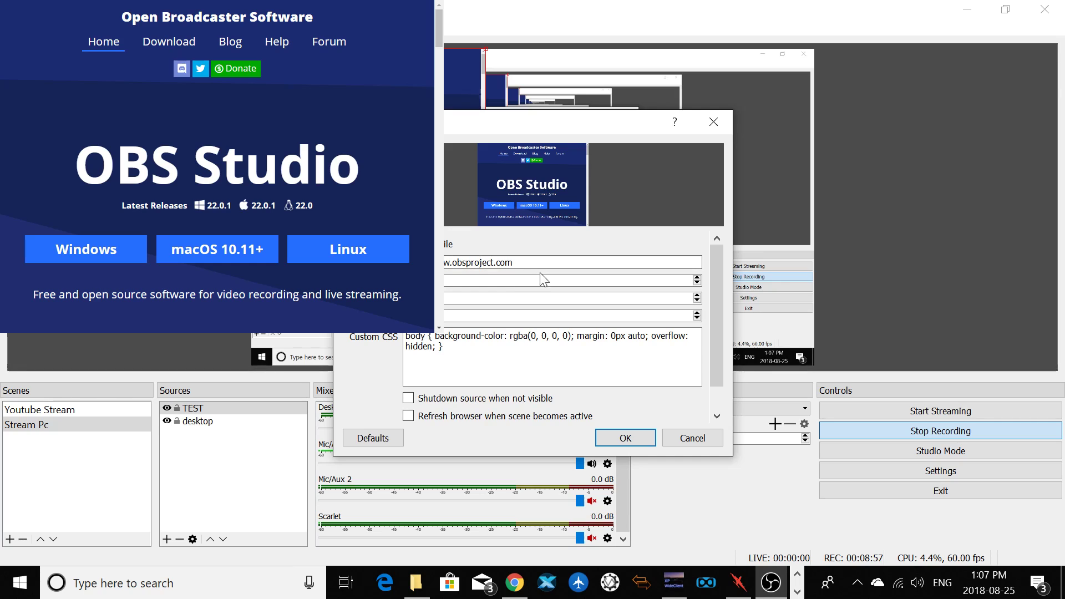
pyautogui.hotkey('ctrl', 'a')
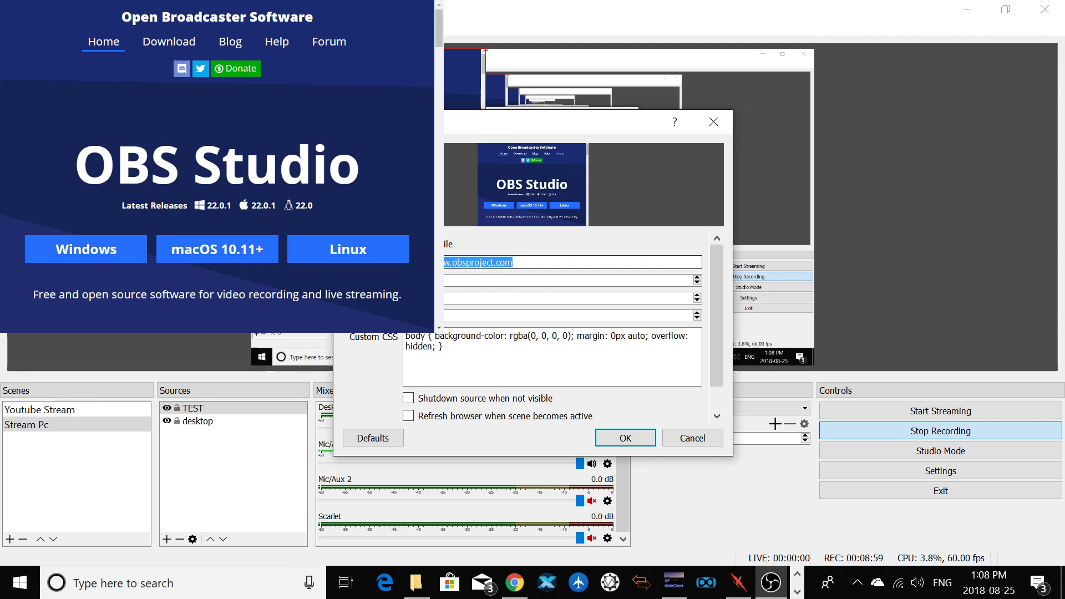
pyautogui.rightClick(449, 262)
pyautogui.click(500, 340)
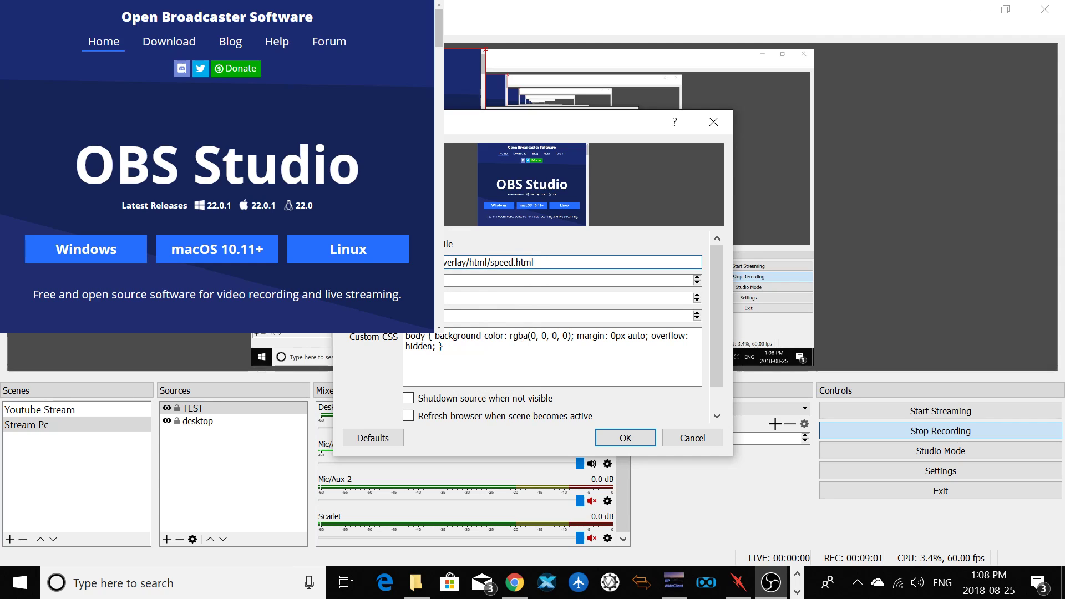
pyautogui.click(409, 398)
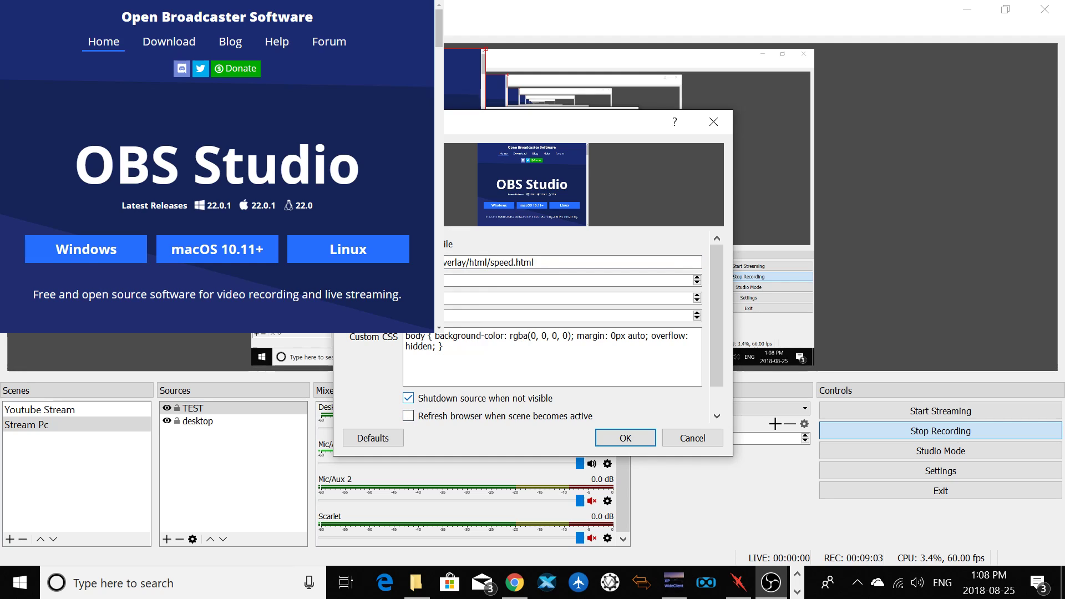
# Apply the speed.html source so the IAS/GS/MACH gauge shows, then nudge it left.
pyautogui.click(620, 438)
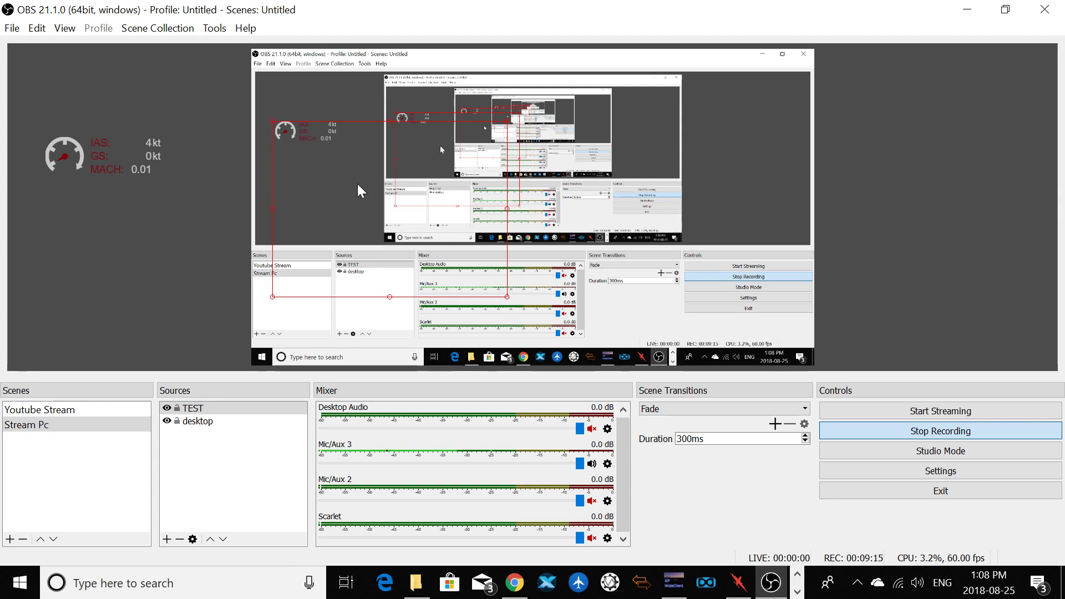
pyautogui.moveTo(357, 184)
pyautogui.mouseDown()
pyautogui.moveTo(331, 119)
pyautogui.moveTo(458, 129)
pyautogui.moveTo(775, 201)
pyautogui.moveTo(647, 91)
pyautogui.moveTo(500, 177)
pyautogui.moveTo(361, 238)
pyautogui.moveTo(332, 185)
pyautogui.moveTo(352, 187)
pyautogui.mouseUp()
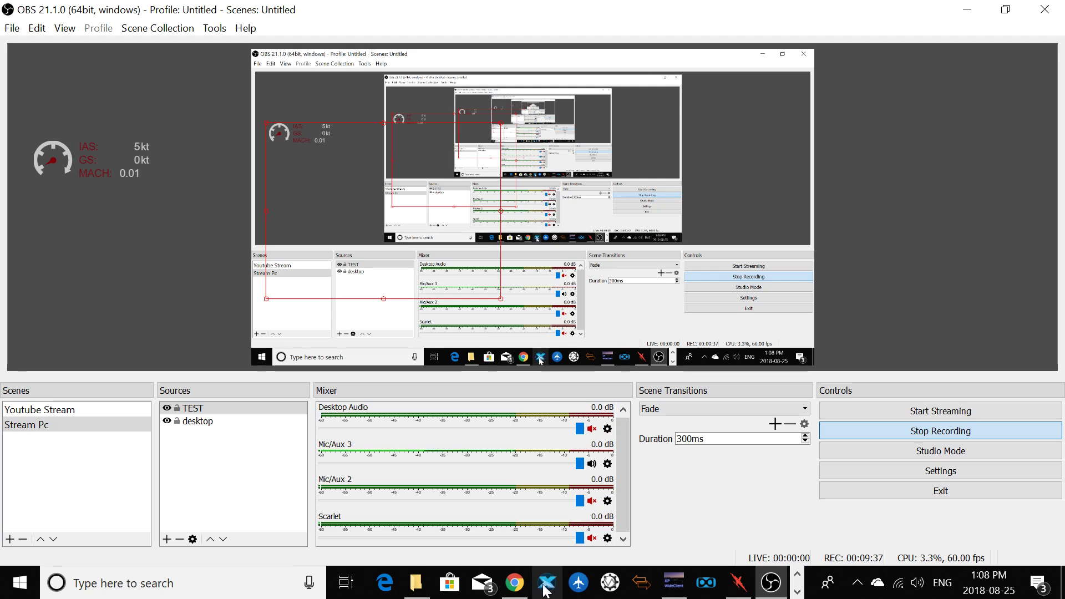
# Return to the BeneOverlay GitHub README and scroll to its Prerequisites section.
pyautogui.click(515, 583)
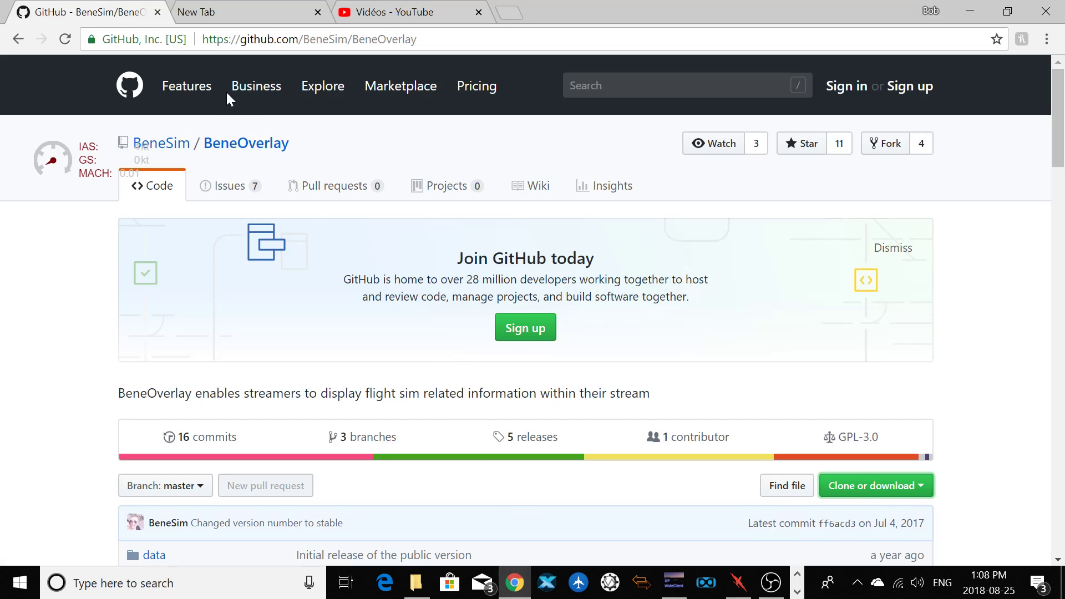
pyautogui.scroll(-15, 295, 233)
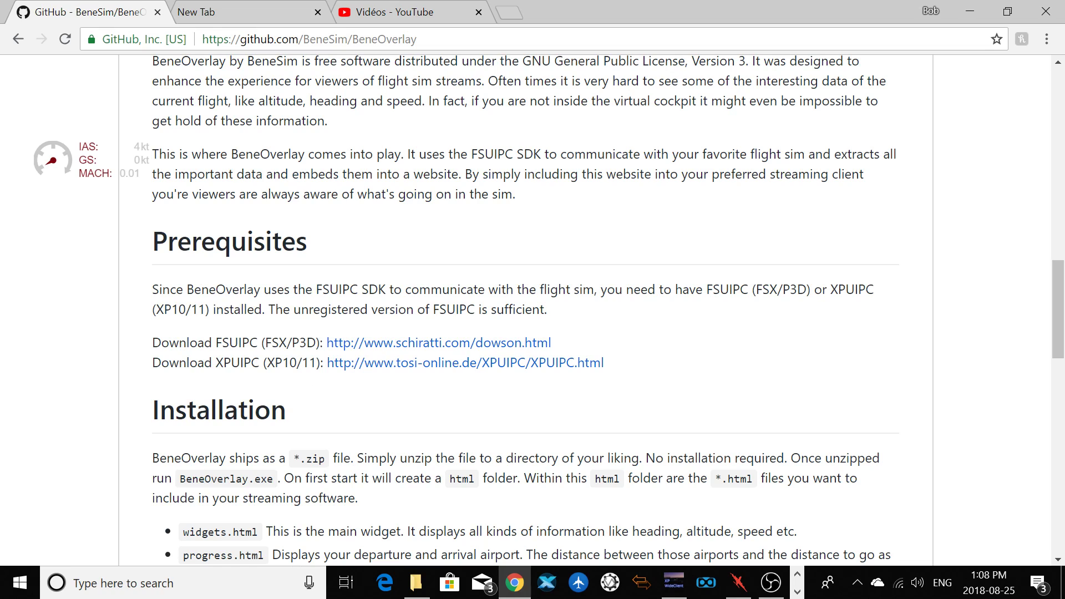
pyautogui.click(400, 365)
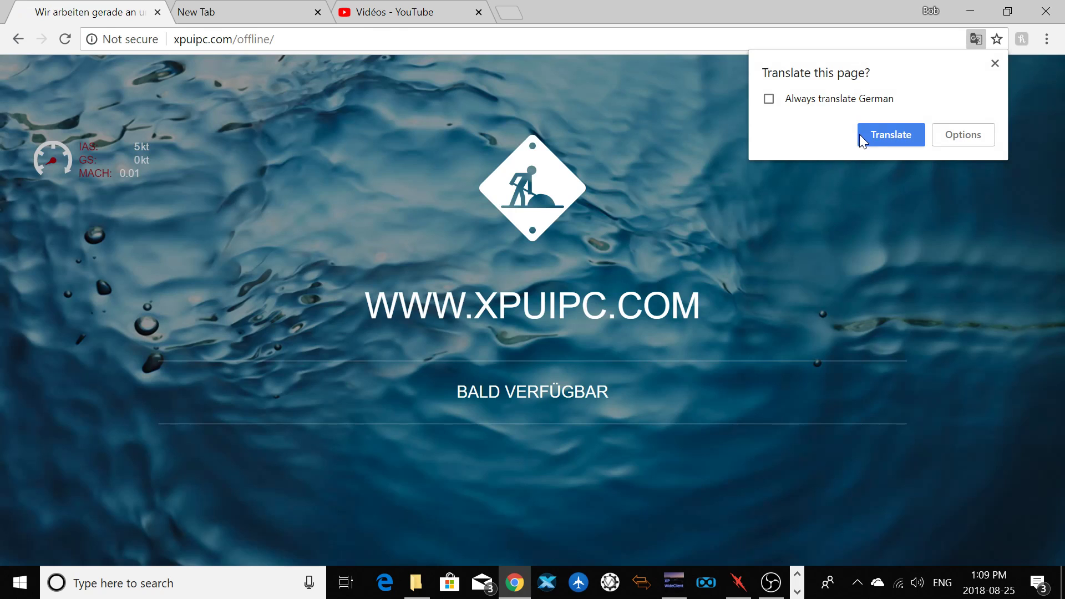
pyautogui.click(883, 135)
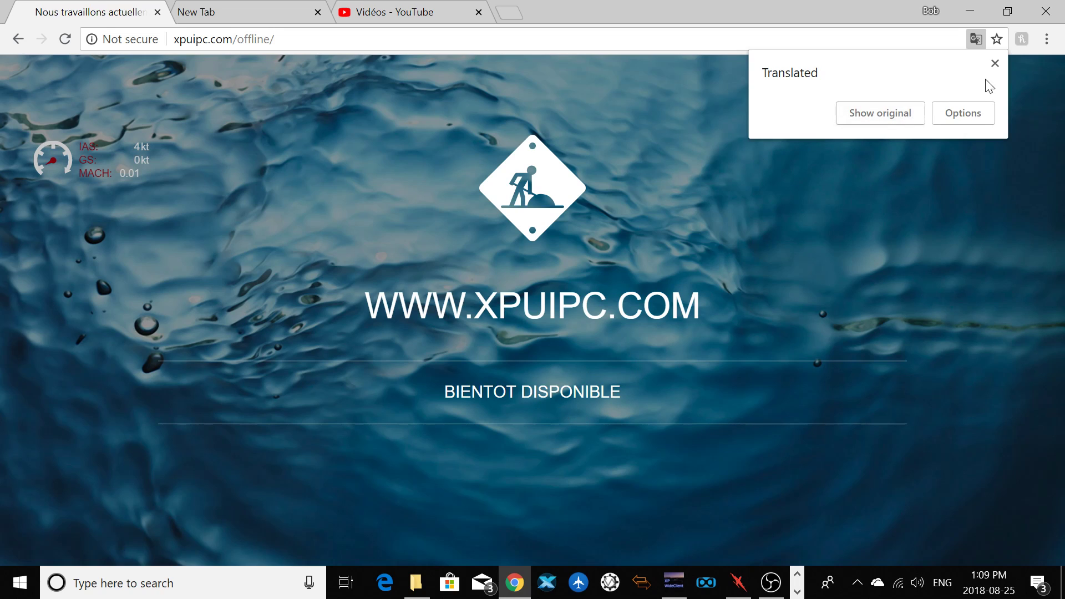
pyautogui.click(995, 63)
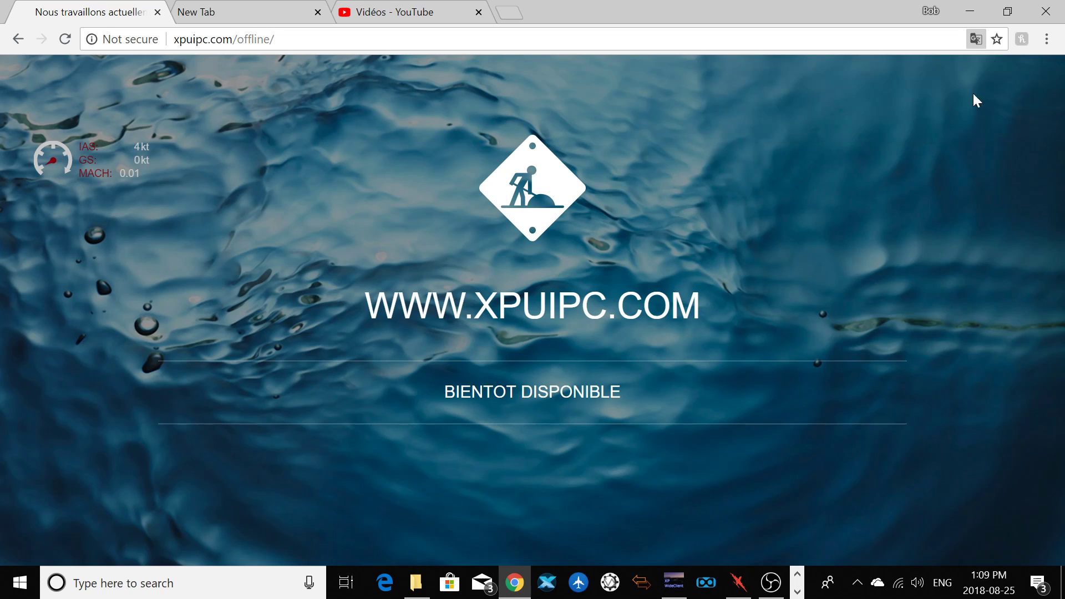
pyautogui.click(17, 39)
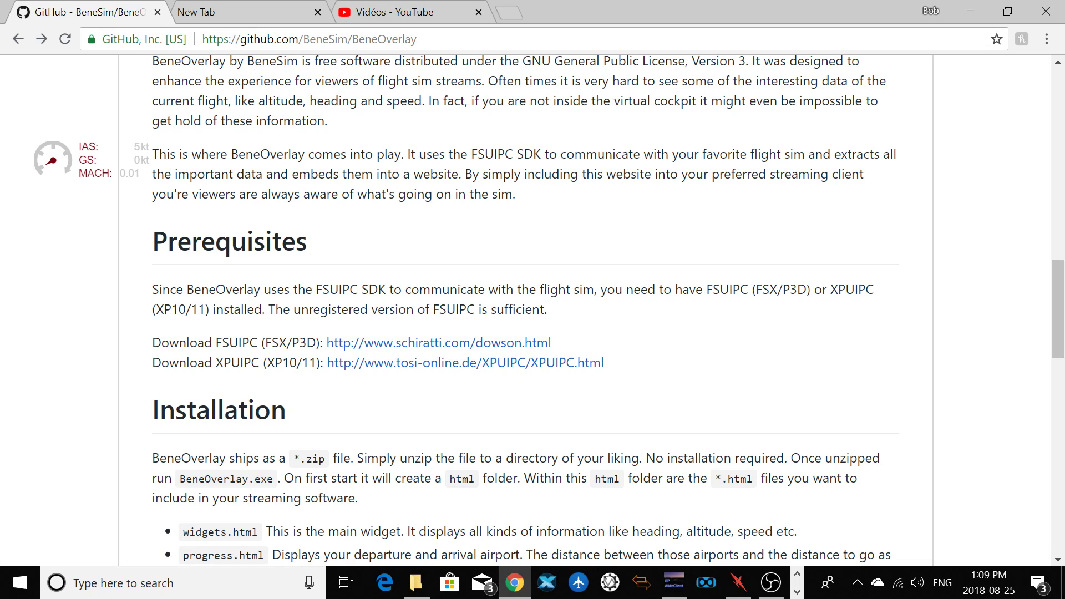
# Follow the README's FSUIPC (FSX/P3D) download link to the schiratti.com page.
pyautogui.click(390, 345)
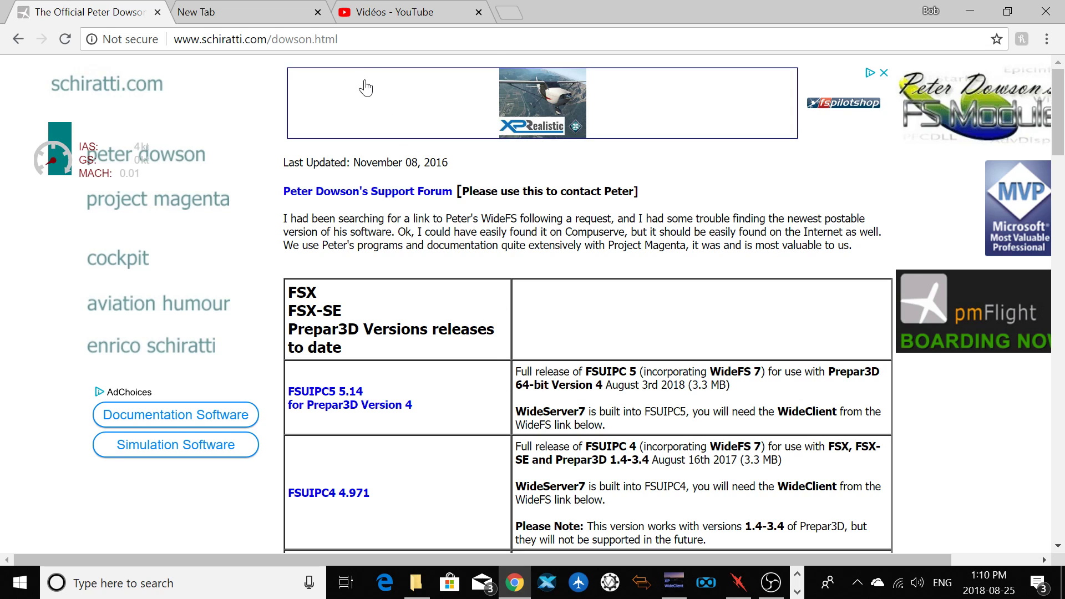
# Go via the YouTube tab to the New Tab's Google search page.
pyautogui.click(379, 19)
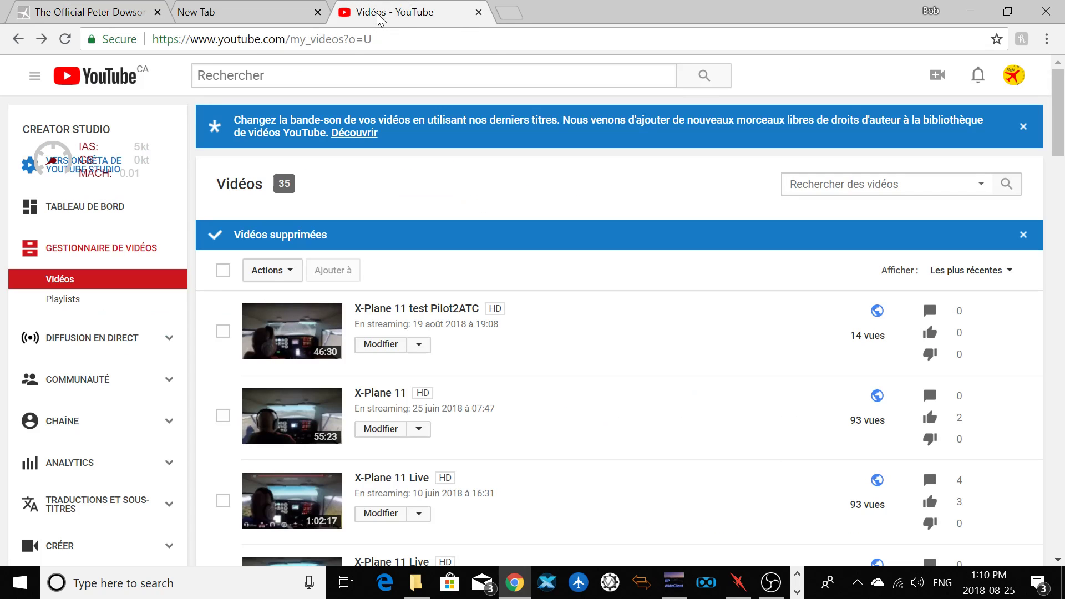
pyautogui.click(266, 18)
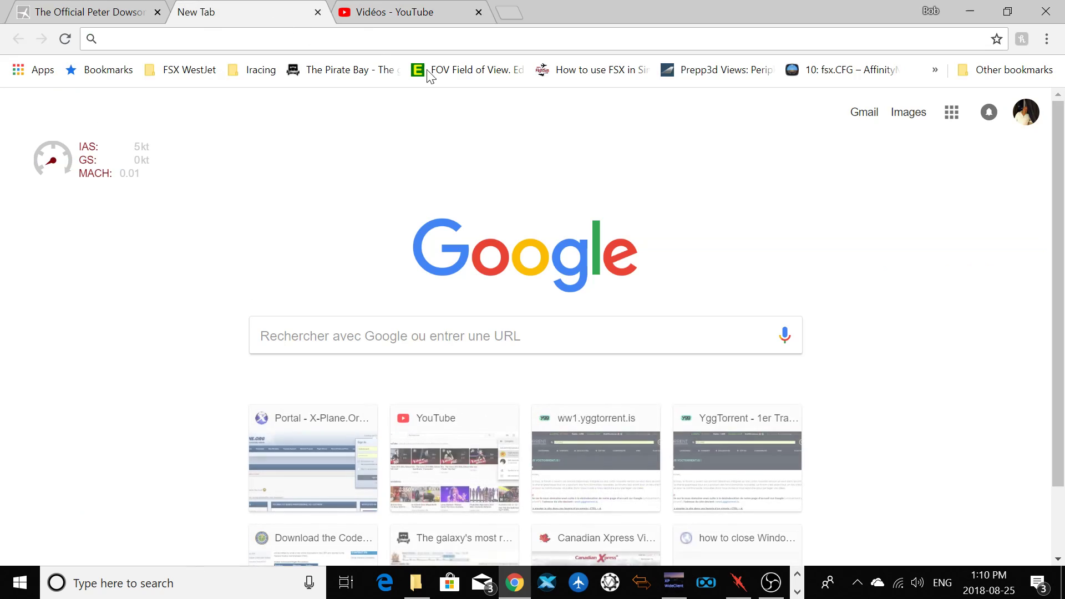